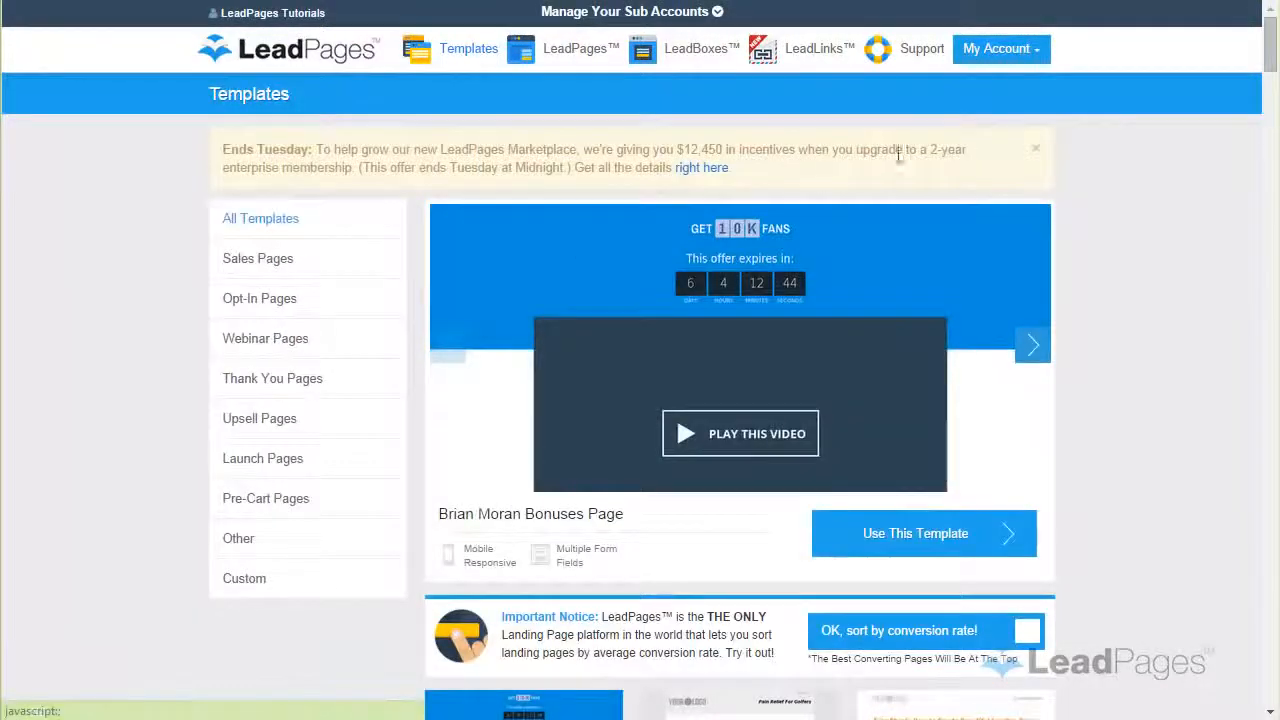
Step: Connect the AWeber email marketing integration to the account and allow LeadPages access to it
{"action": "left_click", "coordinate": [1041, 52]}
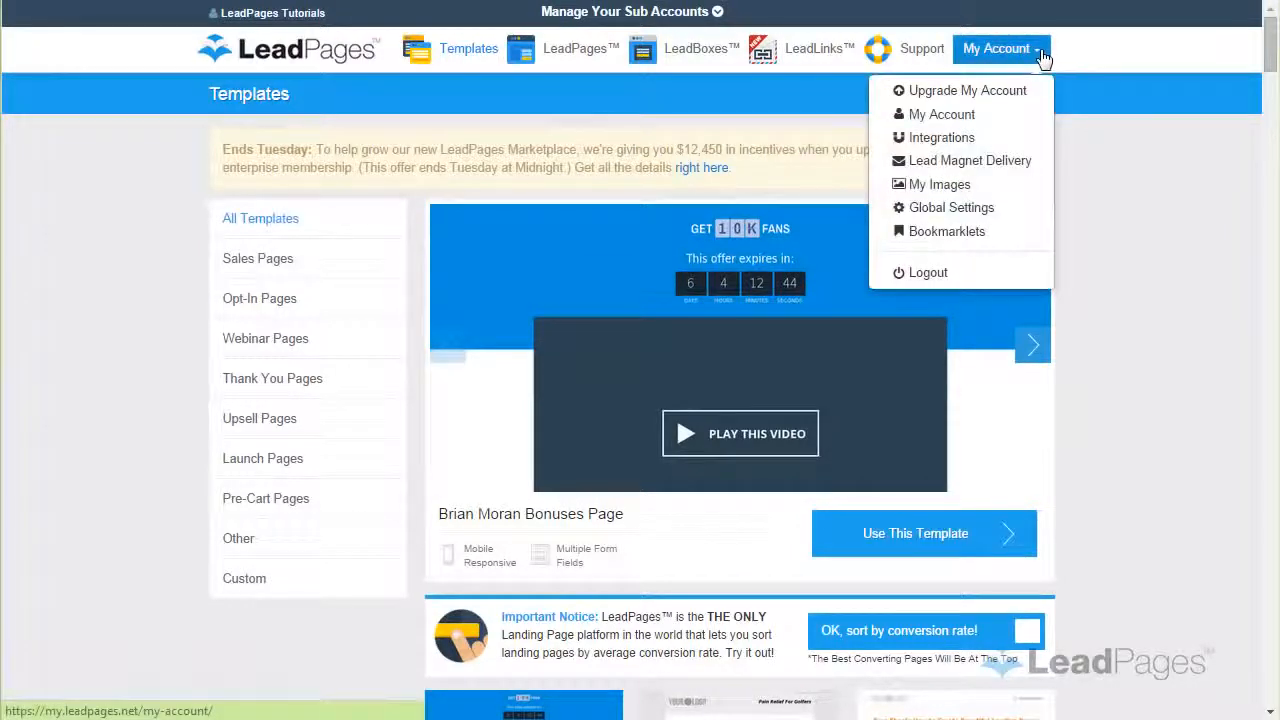
{"action": "left_click", "coordinate": [1005, 137]}
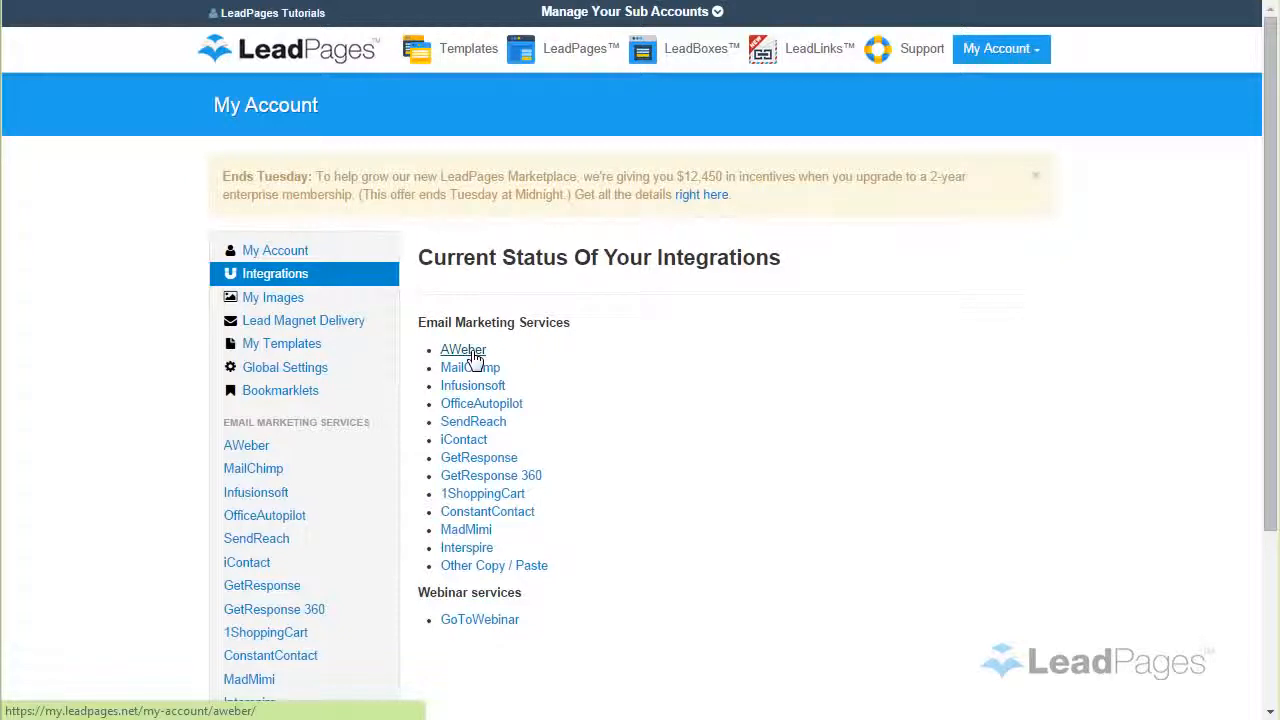
{"action": "left_click", "coordinate": [471, 356]}
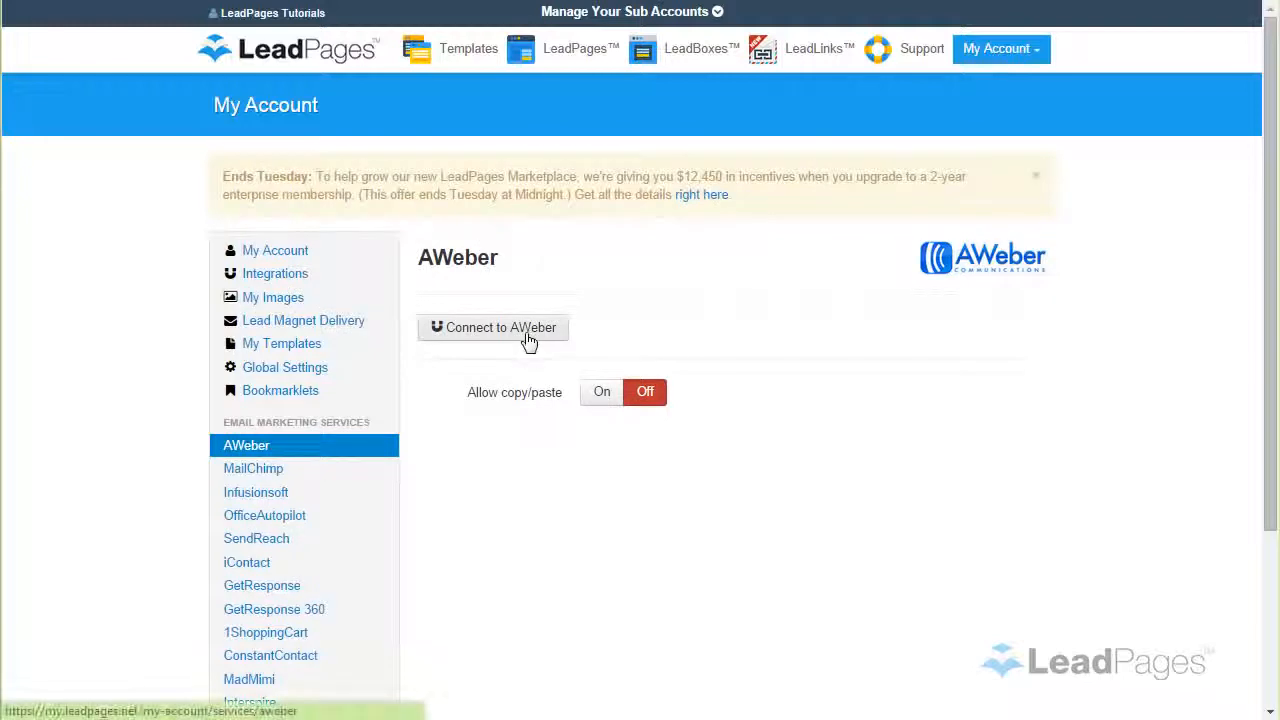
{"action": "left_click", "coordinate": [524, 340]}
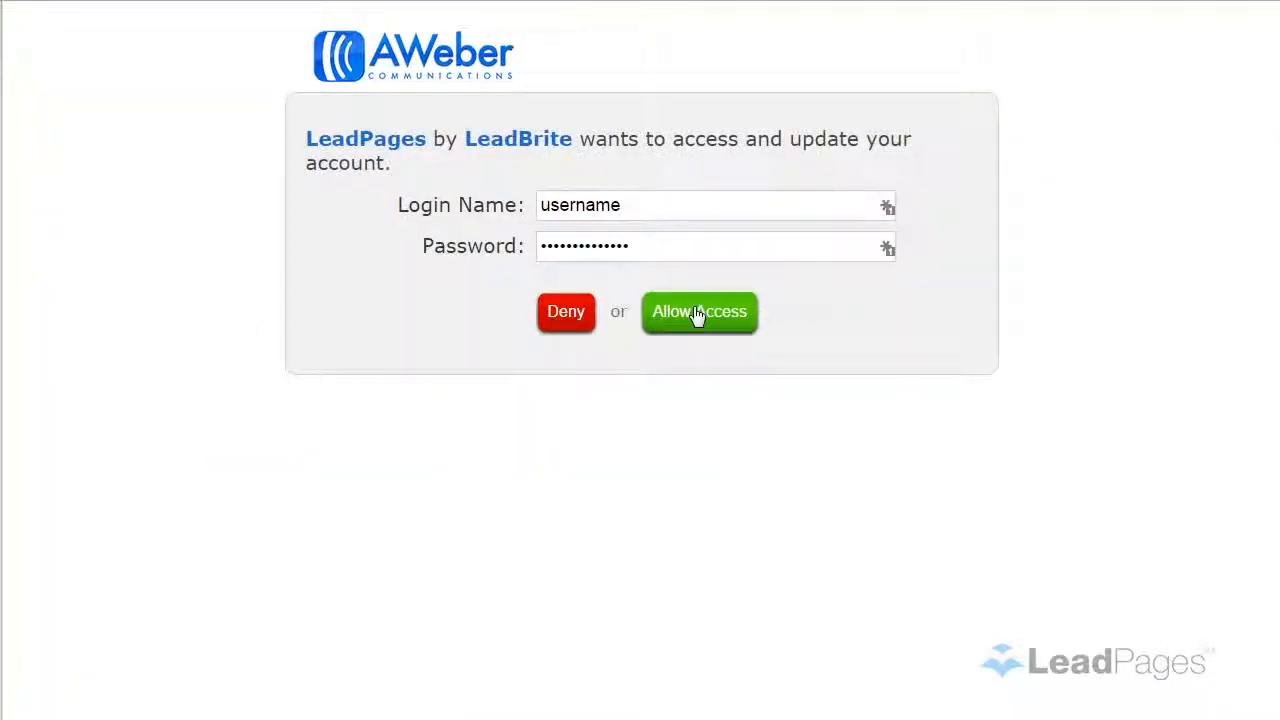
{"action": "left_click", "coordinate": [699, 313]}
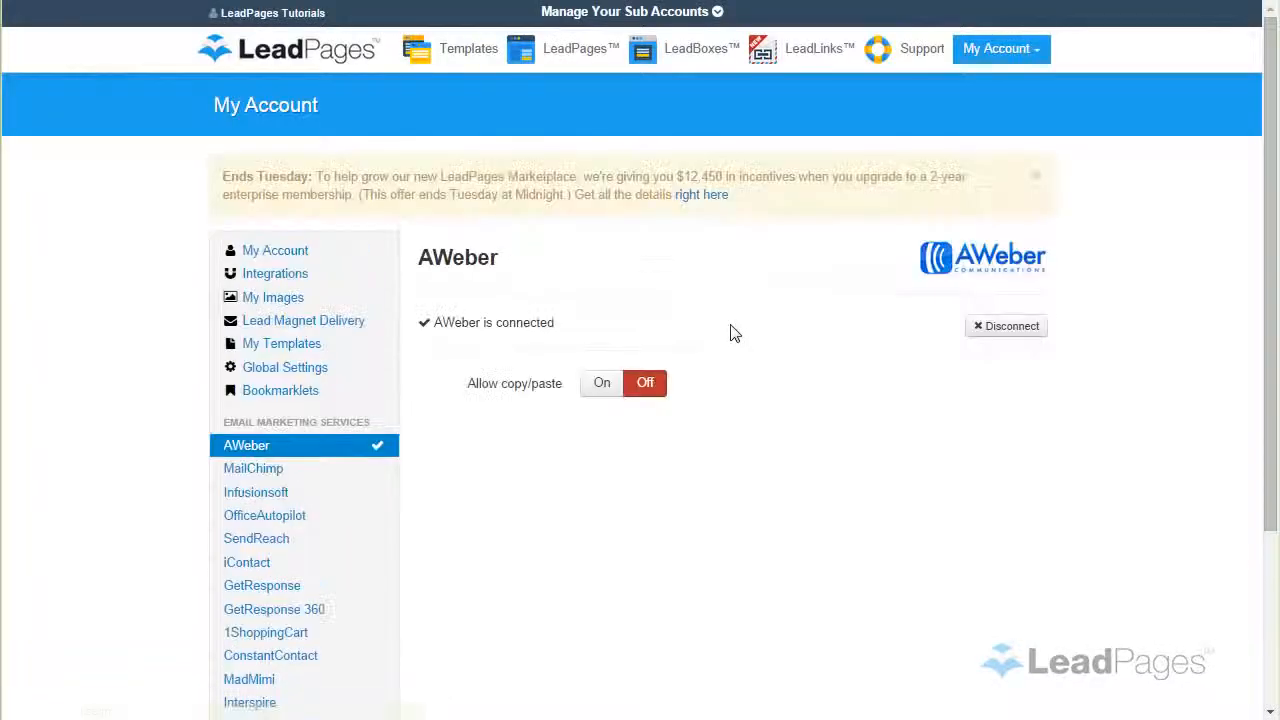
Step: Start a new page from the "Double Opt-In" Confirmation Page template among the Thank You Pages, submitting an industry for it
{"action": "left_click", "coordinate": [432, 60]}
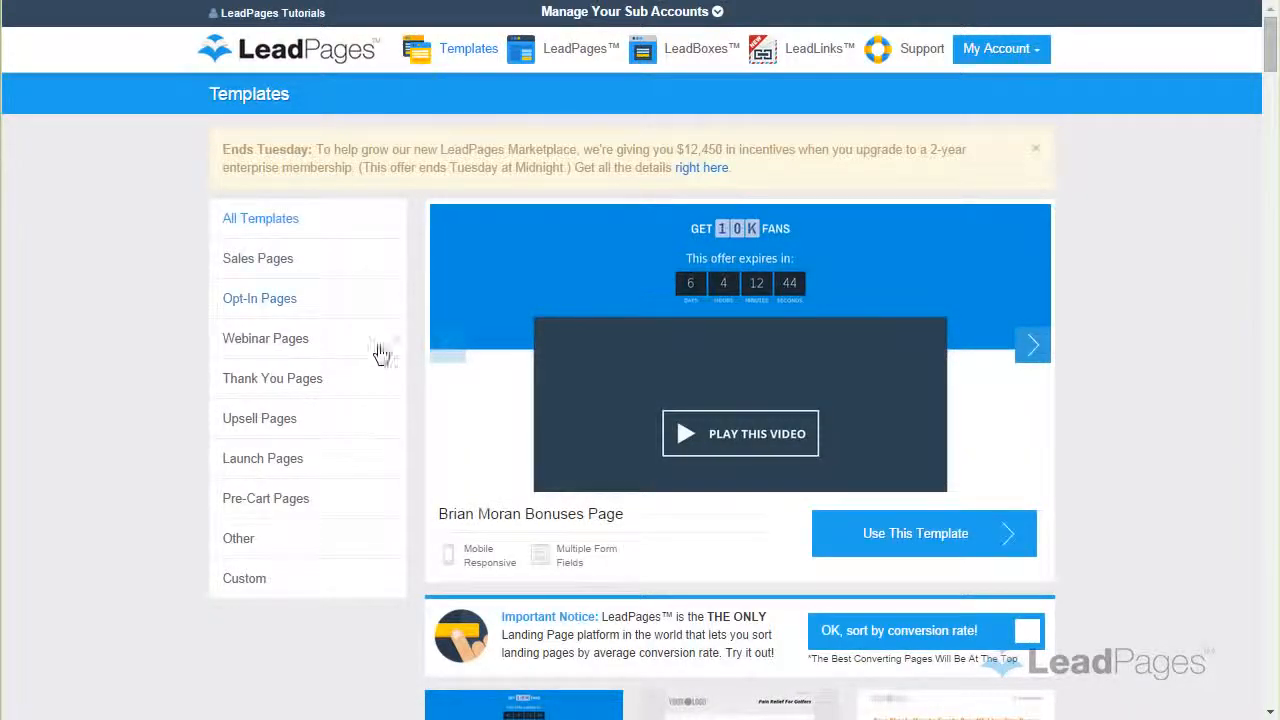
{"action": "left_click", "coordinate": [320, 386]}
{"action": "scroll", "coordinate": [406, 358], "scroll_direction": "down", "scroll_amount": 6}
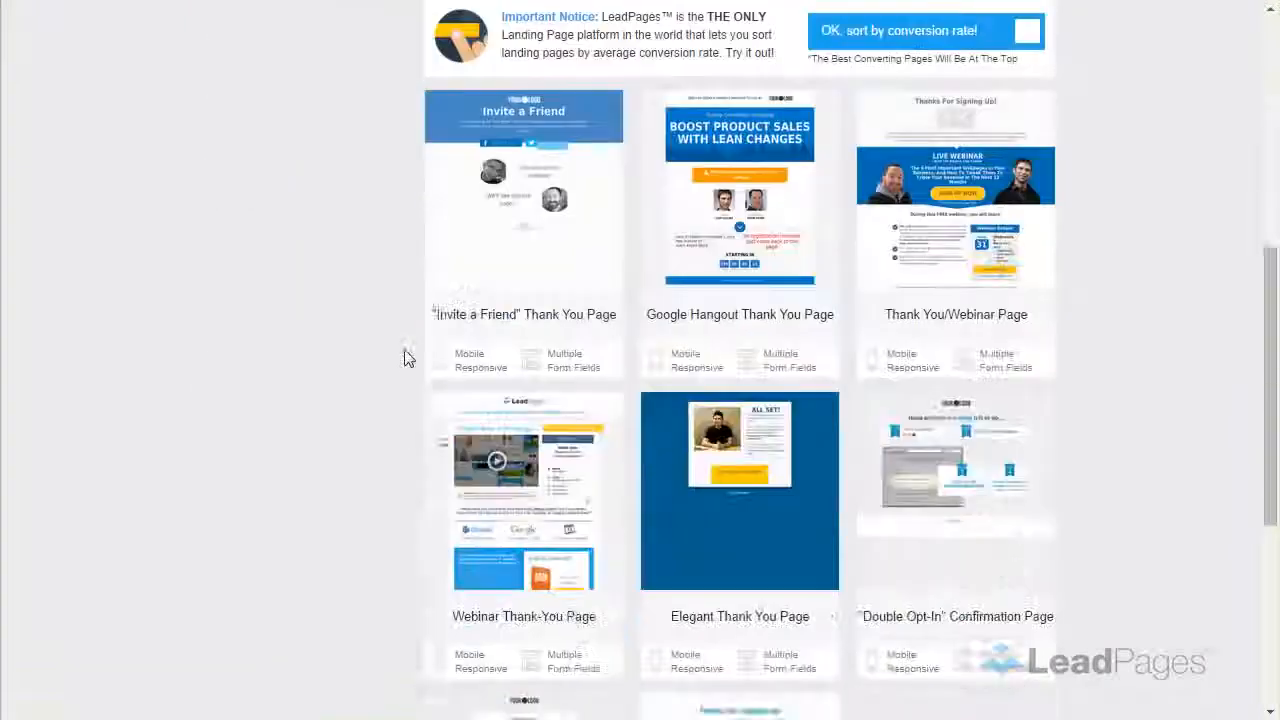
{"action": "scroll", "coordinate": [406, 358], "scroll_direction": "down", "scroll_amount": 1}
{"action": "mouse_move", "coordinate": [935, 383]}
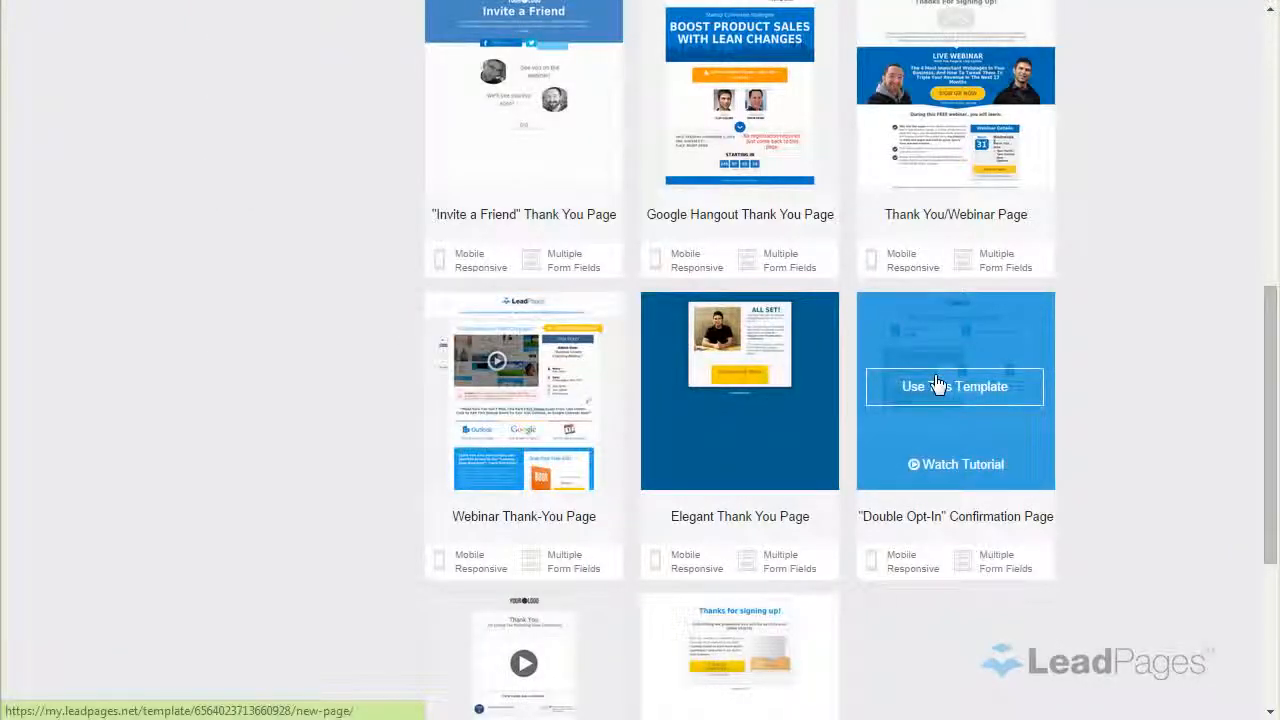
{"action": "left_click", "coordinate": [937, 386]}
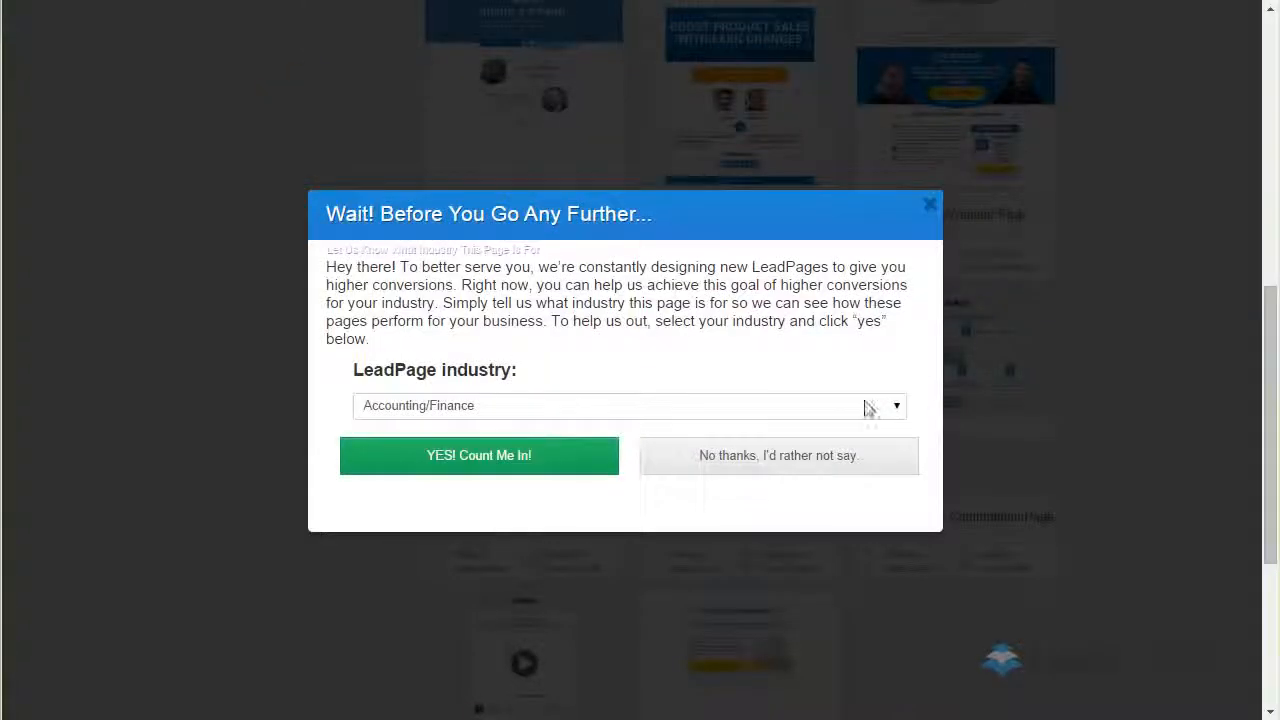
{"action": "left_click", "coordinate": [866, 405]}
{"action": "left_click", "coordinate": [700, 530]}
{"action": "left_click", "coordinate": [567, 470]}
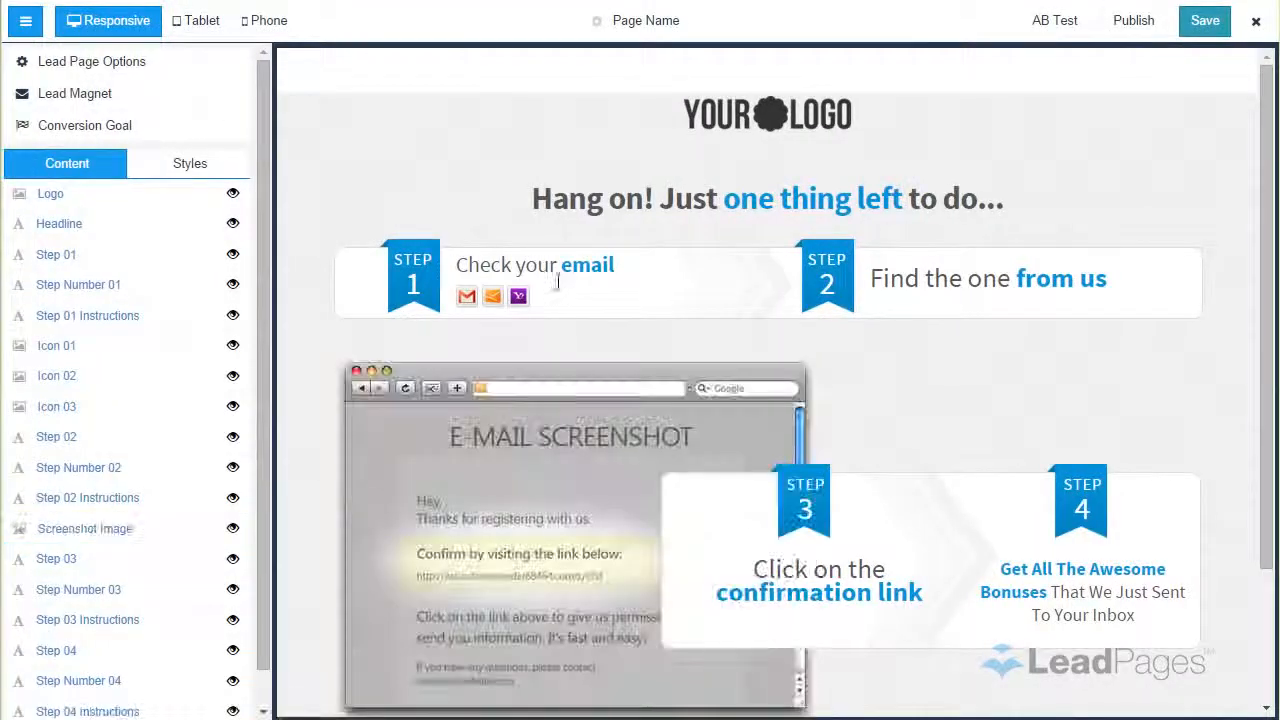
Step: Name the page "thank you" in the lead page options
{"action": "left_click", "coordinate": [673, 33]}
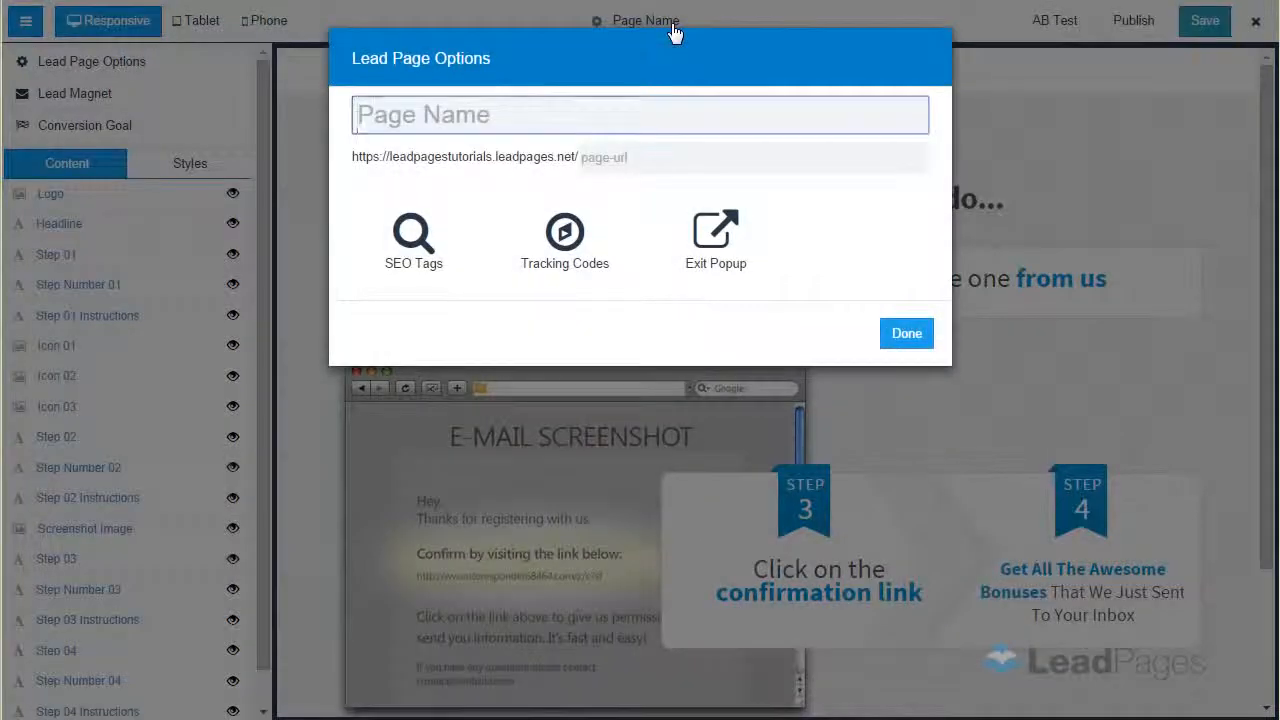
{"action": "type", "text": "thank you"}
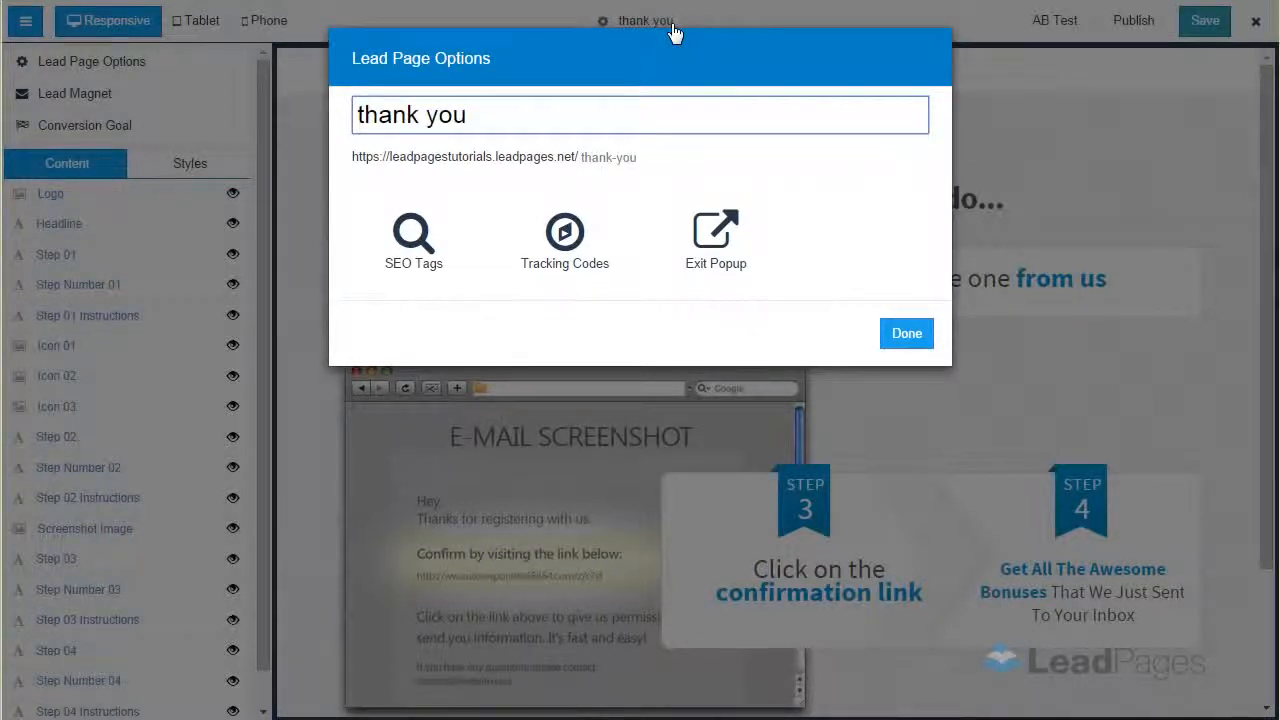
{"action": "left_click", "coordinate": [906, 334]}
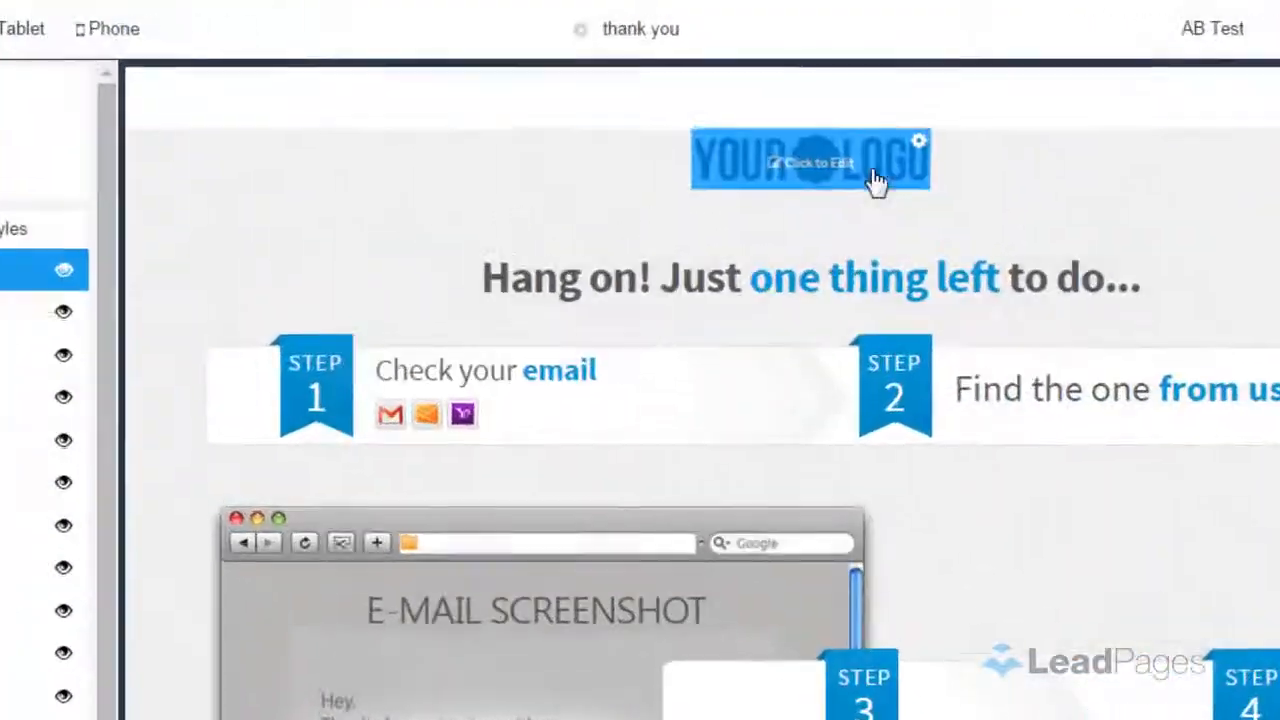
Step: Replace the placeholder logo at the head of the page with the uploaded LeadPages logo image
{"action": "left_click", "coordinate": [811, 123]}
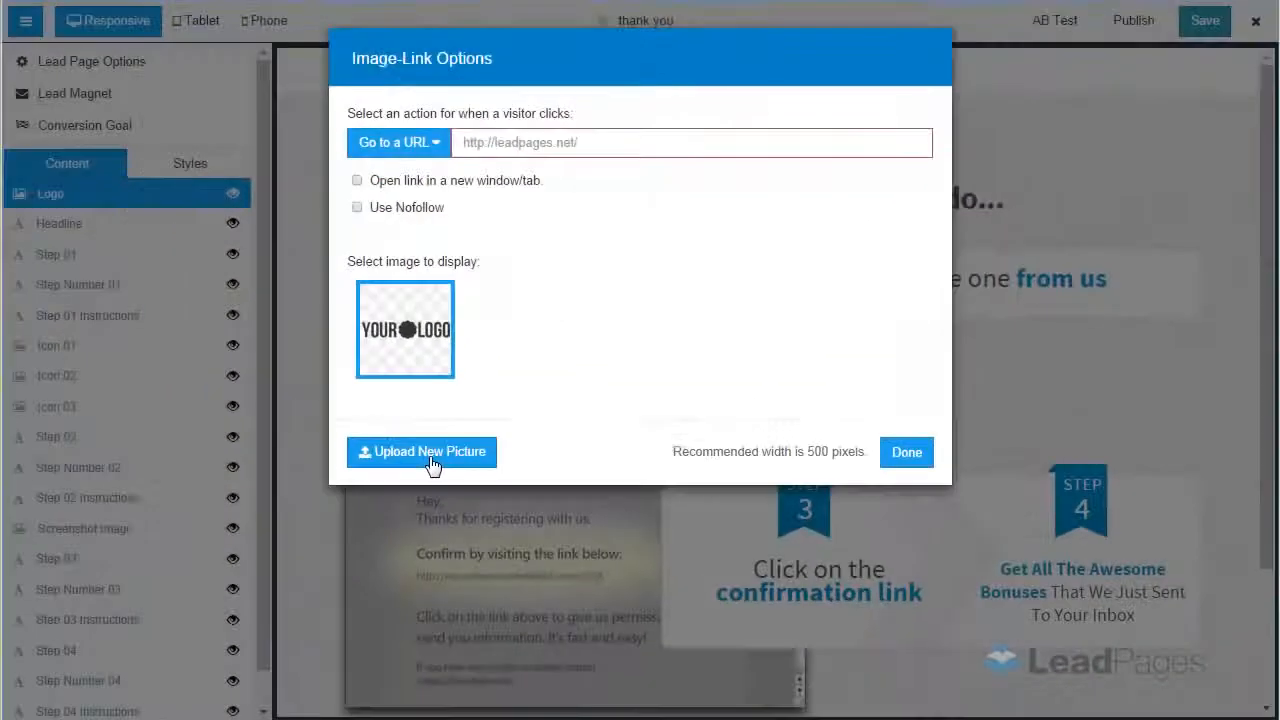
{"action": "left_click", "coordinate": [431, 462]}
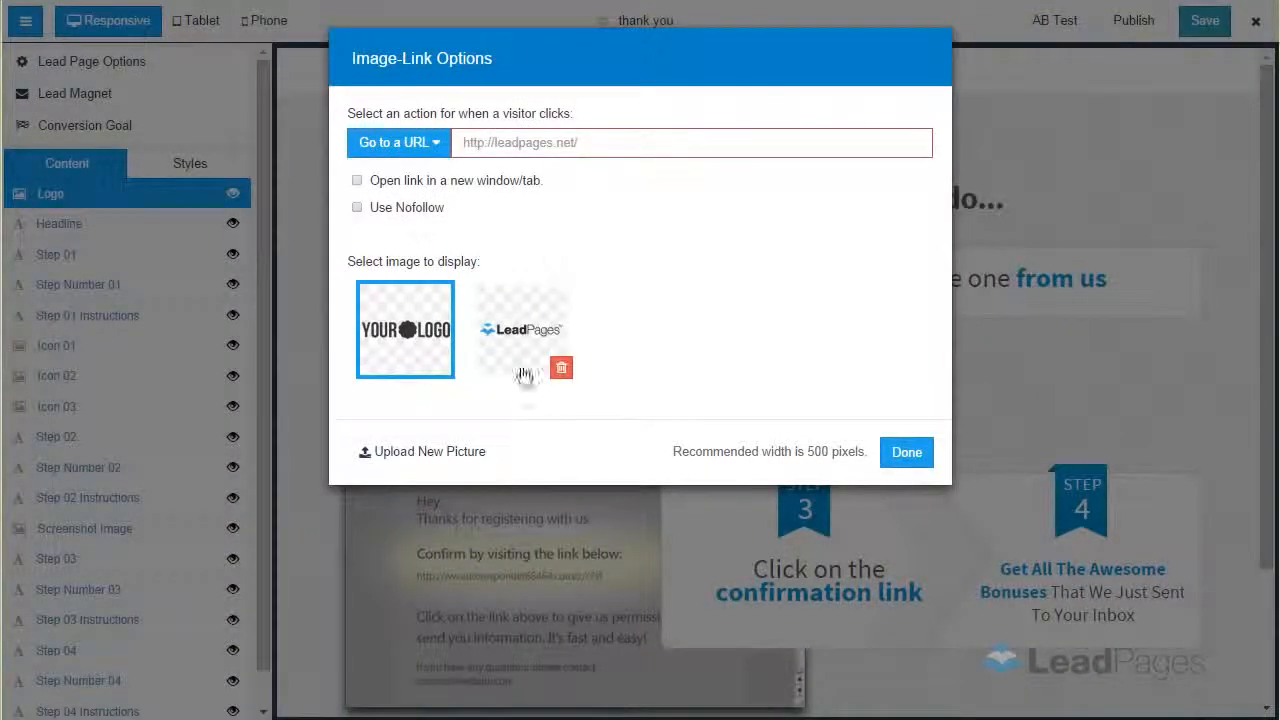
{"action": "left_click", "coordinate": [518, 338]}
{"action": "left_click", "coordinate": [906, 452]}
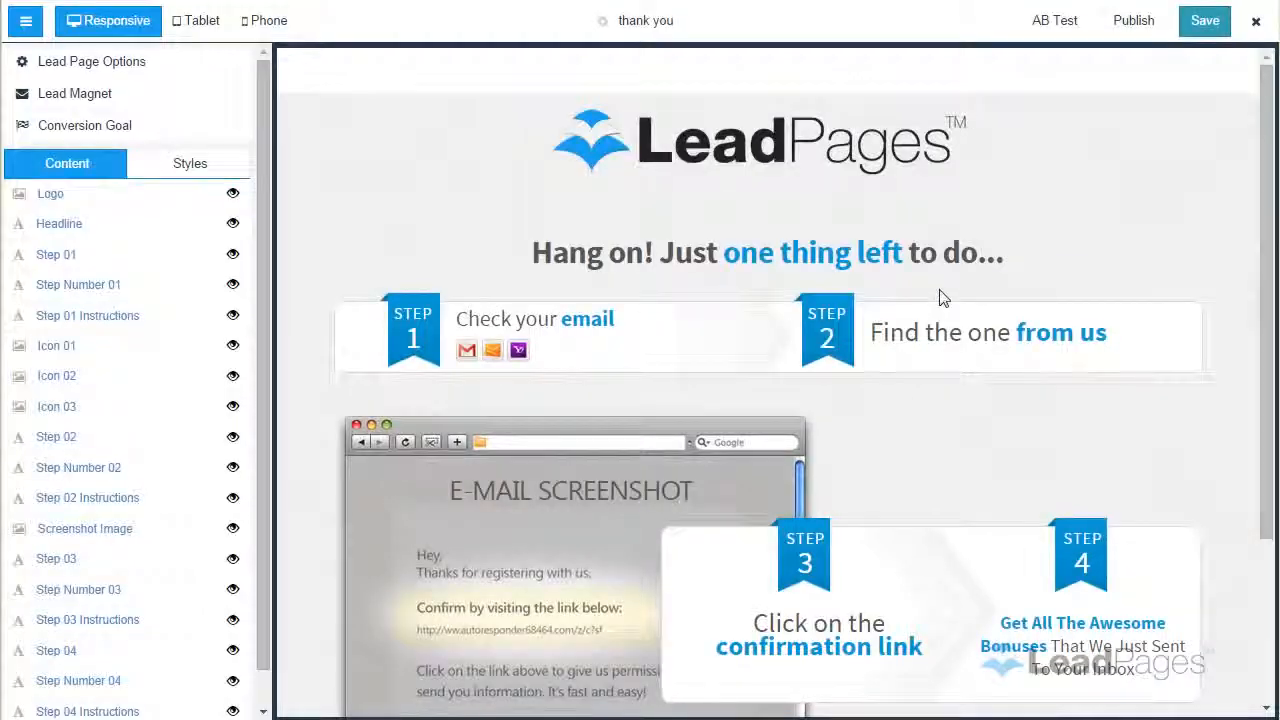
Step: Rewrite the Step 4 instructions as "Learn how to become a LeadPages Master in just One Day!"
{"action": "scroll", "coordinate": [939, 298], "scroll_direction": "down", "scroll_amount": 1}
{"action": "left_click_drag", "start_coordinate": [1000, 523], "coordinate": [1050, 548]}
{"action": "type", "text": "Learn h"}
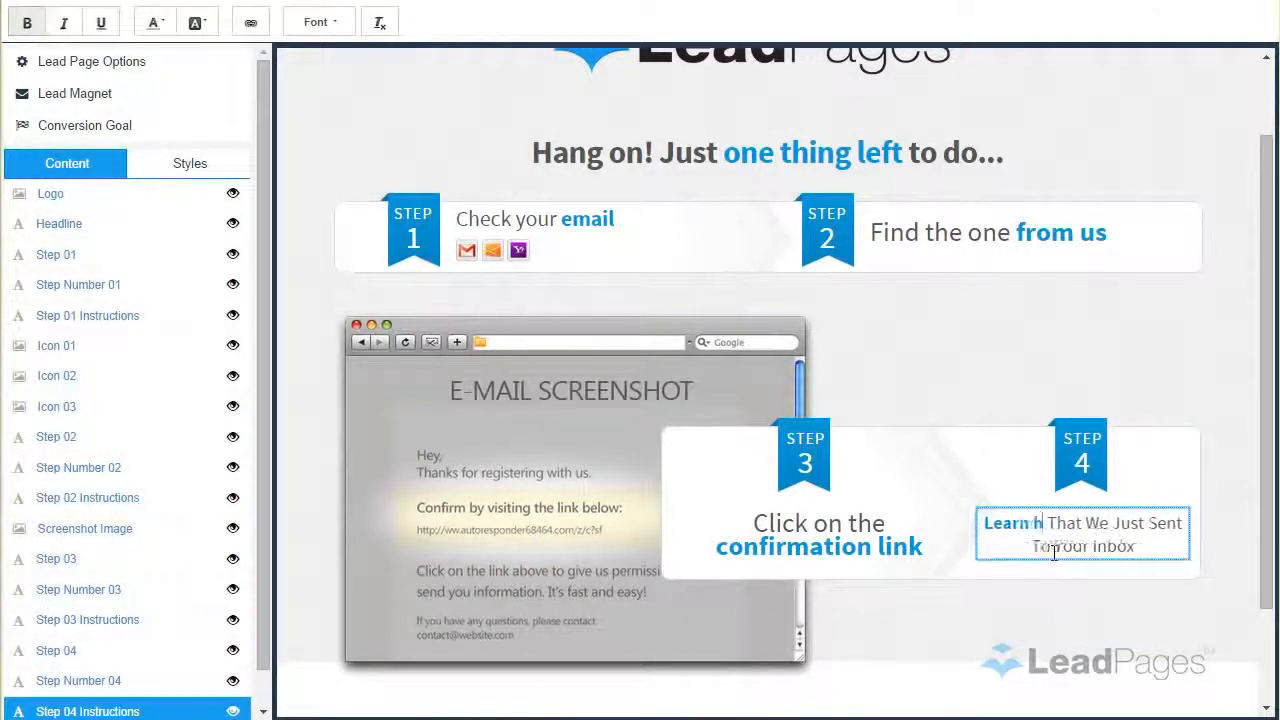
{"action": "type", "text": "ow to become a LeadPages Master"}
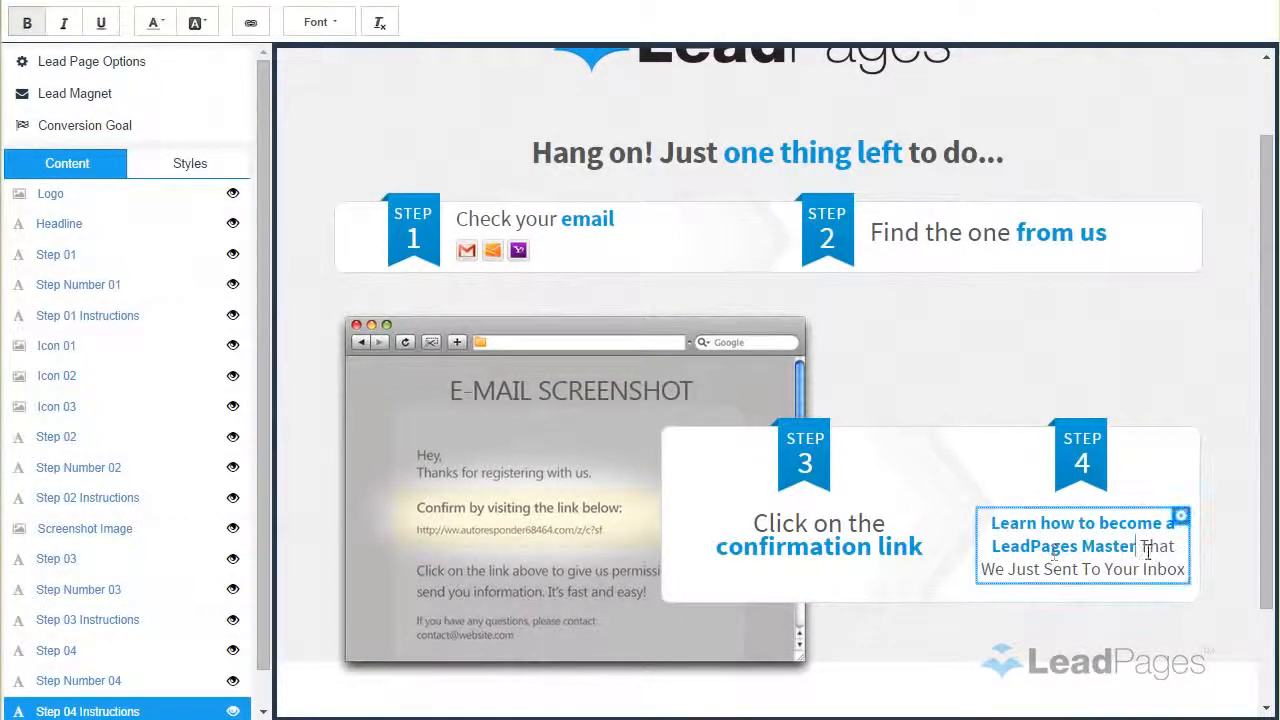
{"action": "left_click_drag", "start_coordinate": [1145, 547], "coordinate": [1191, 577]}
{"action": "type", "text": "in just One Day!"}
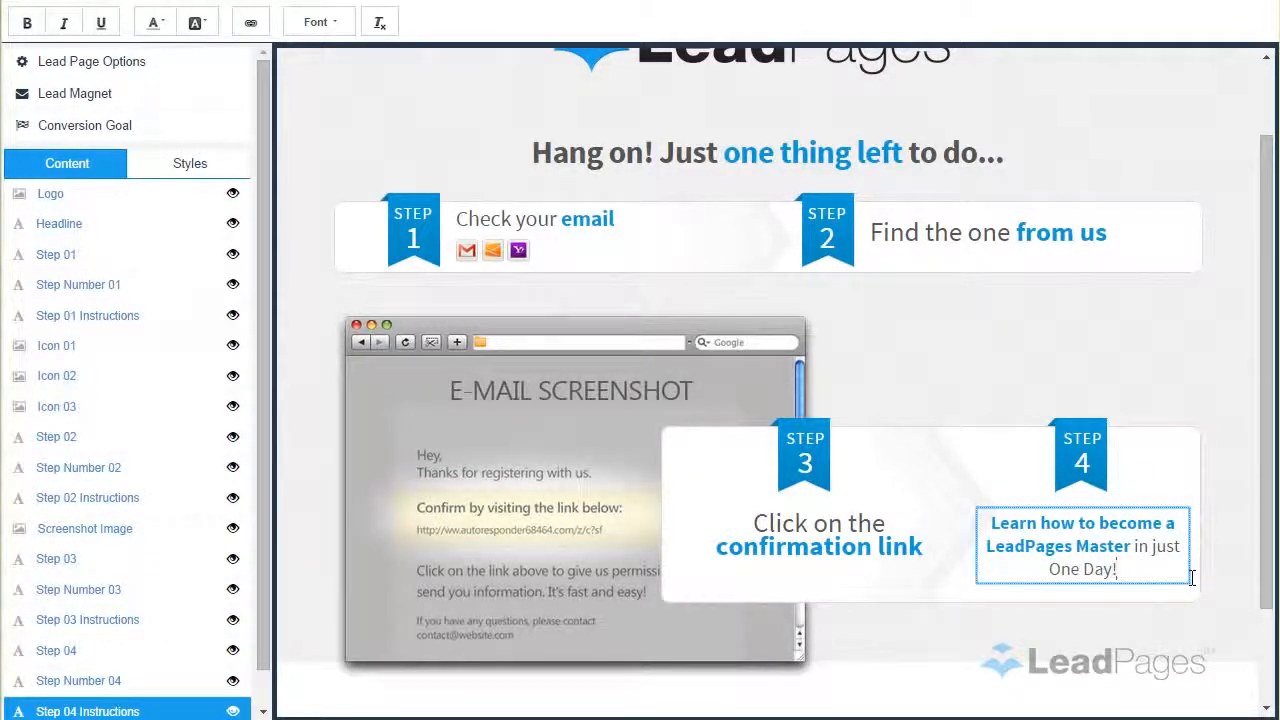
{"action": "left_click", "coordinate": [1191, 577]}
Step: Replace the e-mail screenshot placeholder with the "email" picture uploaded from the Pictures library
{"action": "scroll", "coordinate": [1183, 574], "scroll_direction": "down", "scroll_amount": 1}
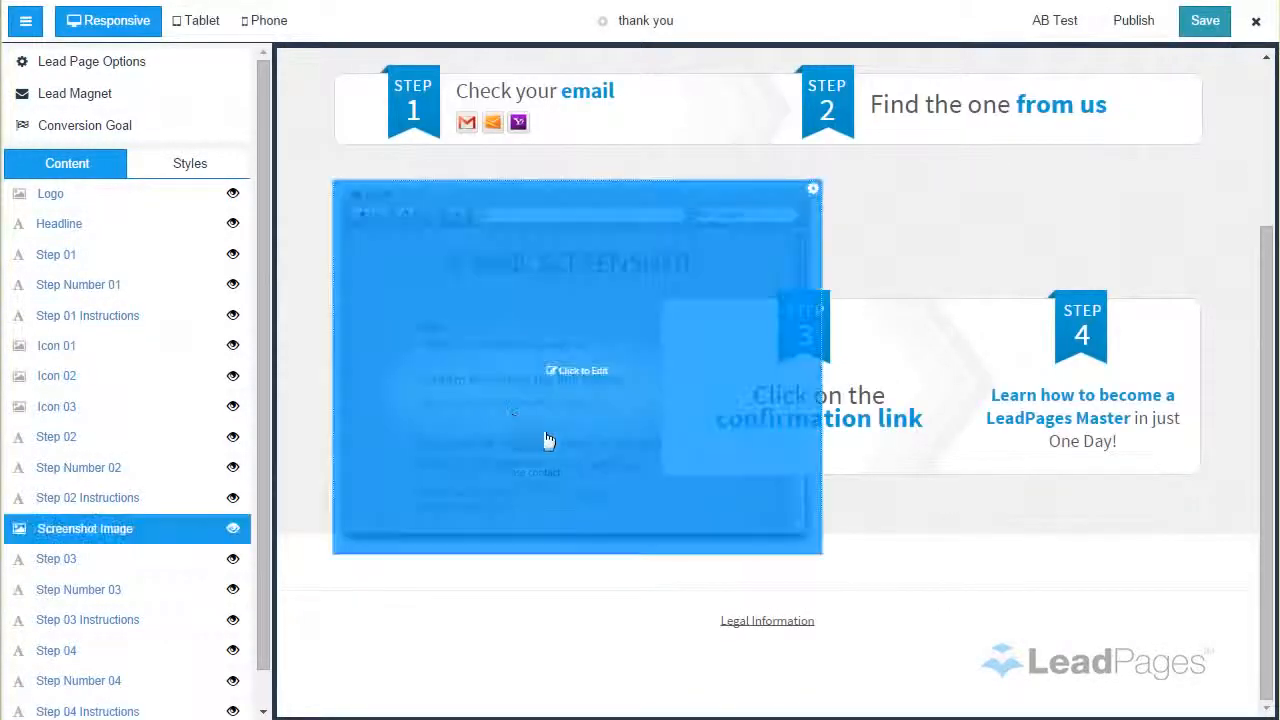
{"action": "left_click", "coordinate": [505, 418]}
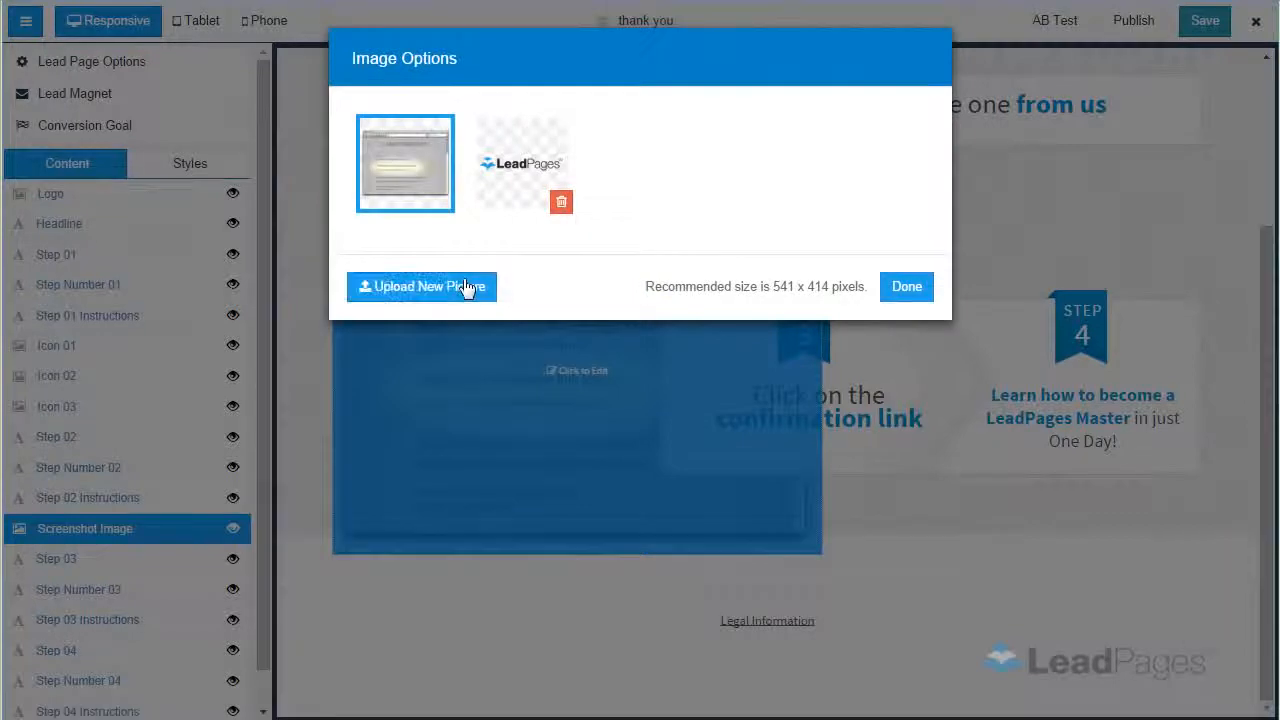
{"action": "left_click", "coordinate": [465, 288]}
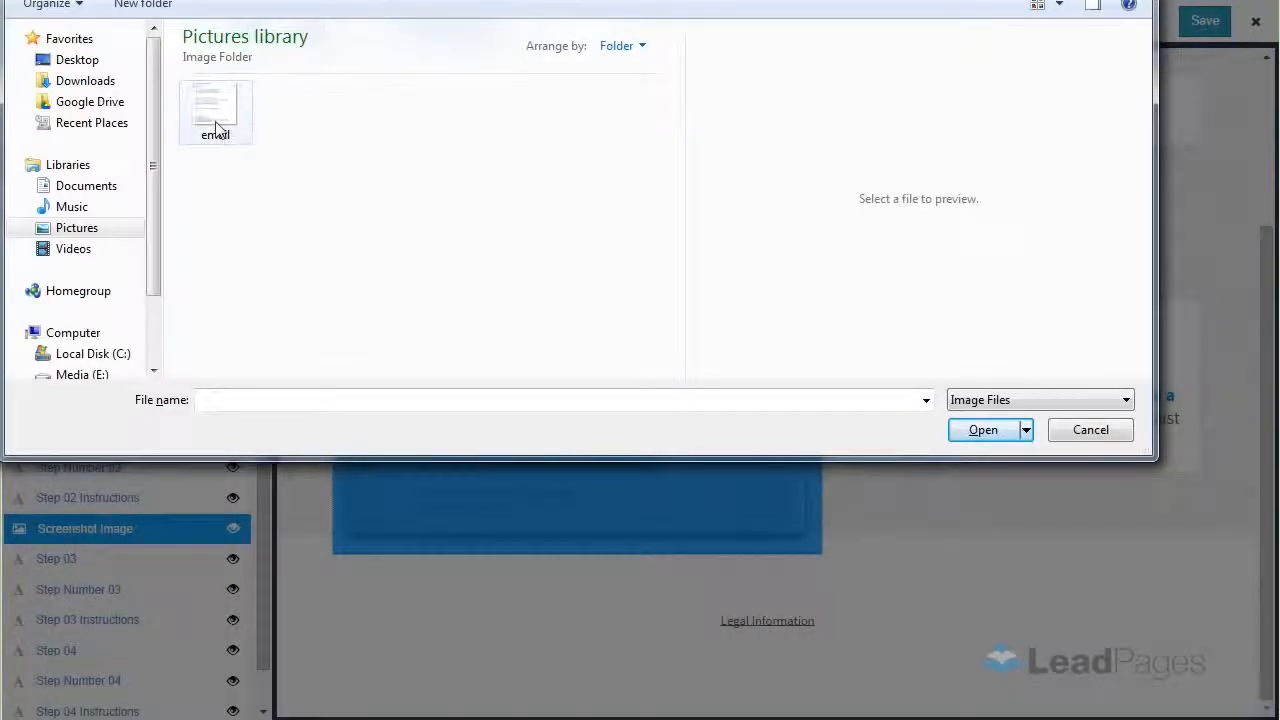
{"action": "double_click", "coordinate": [215, 127]}
{"action": "left_click", "coordinate": [535, 157]}
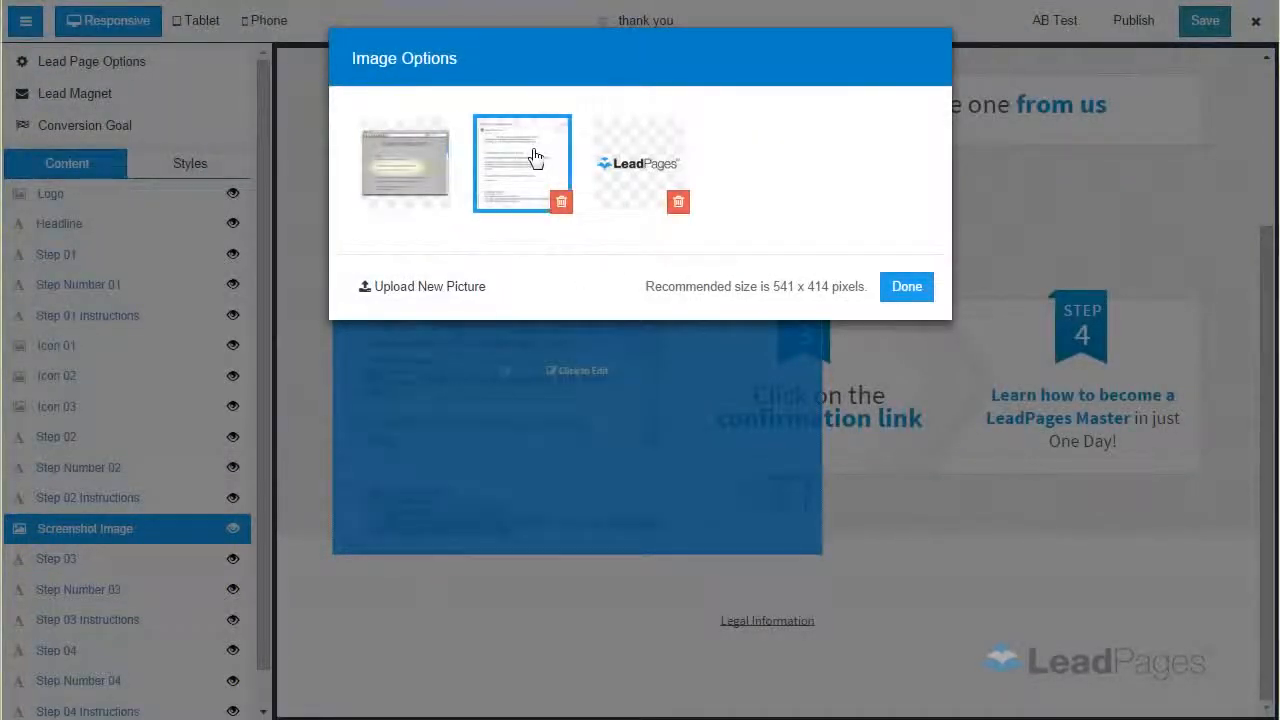
{"action": "left_click", "coordinate": [903, 287]}
Step: Replace the "Legal Information" footer text with "For Great Marketing Tips, Check Out Our Blog!"
{"action": "left_click_drag", "start_coordinate": [823, 631], "coordinate": [718, 626]}
{"action": "type", "text": "For Great M"}
{"action": "type", "text": "arketing Tips, Check Out Our Blog!"}
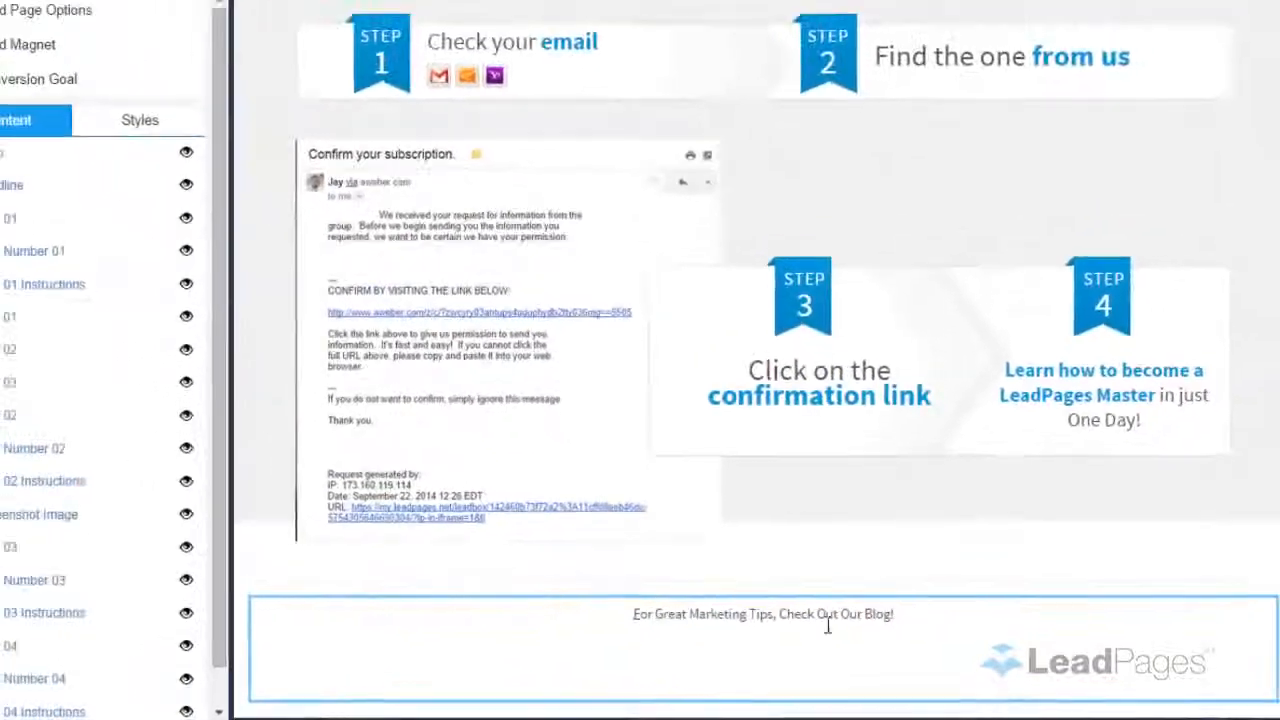
Step: Format the footer sentence as bold, black, italic text in the ABeeZee font
{"action": "left_click_drag", "start_coordinate": [926, 566], "coordinate": [539, 564]}
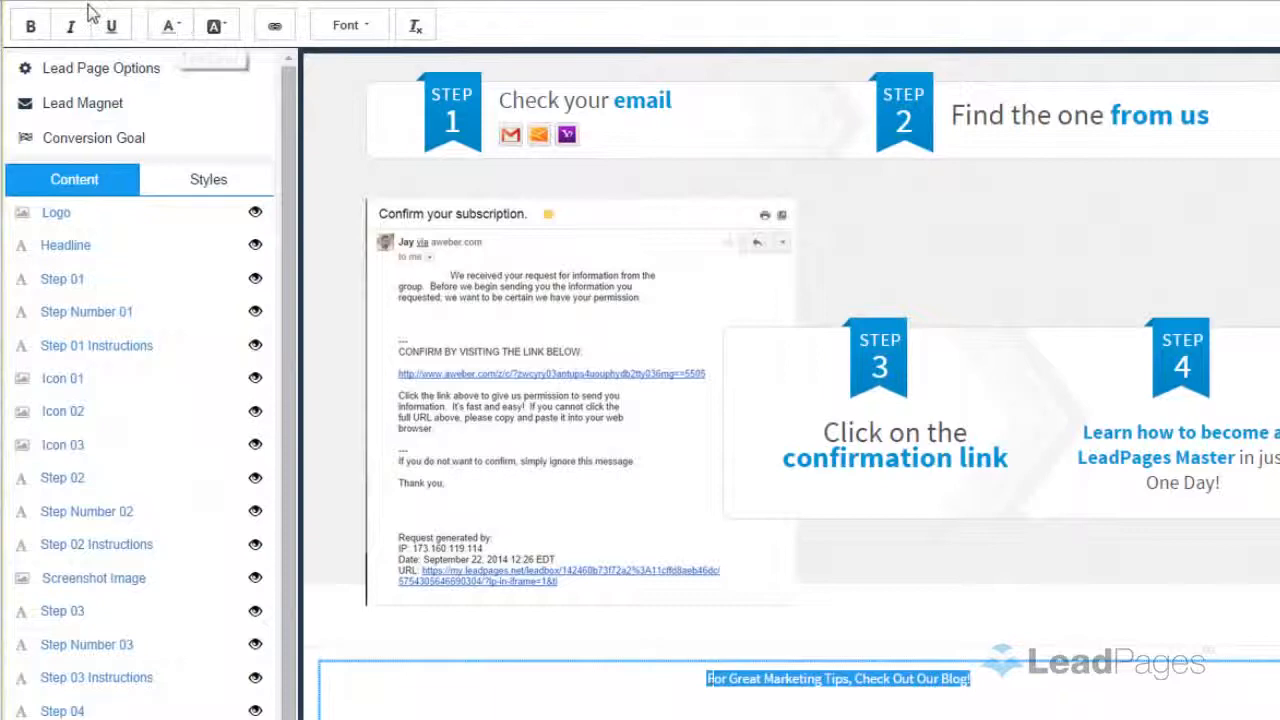
{"action": "left_click", "coordinate": [31, 26]}
{"action": "left_click", "coordinate": [175, 27]}
{"action": "left_click", "coordinate": [256, 104]}
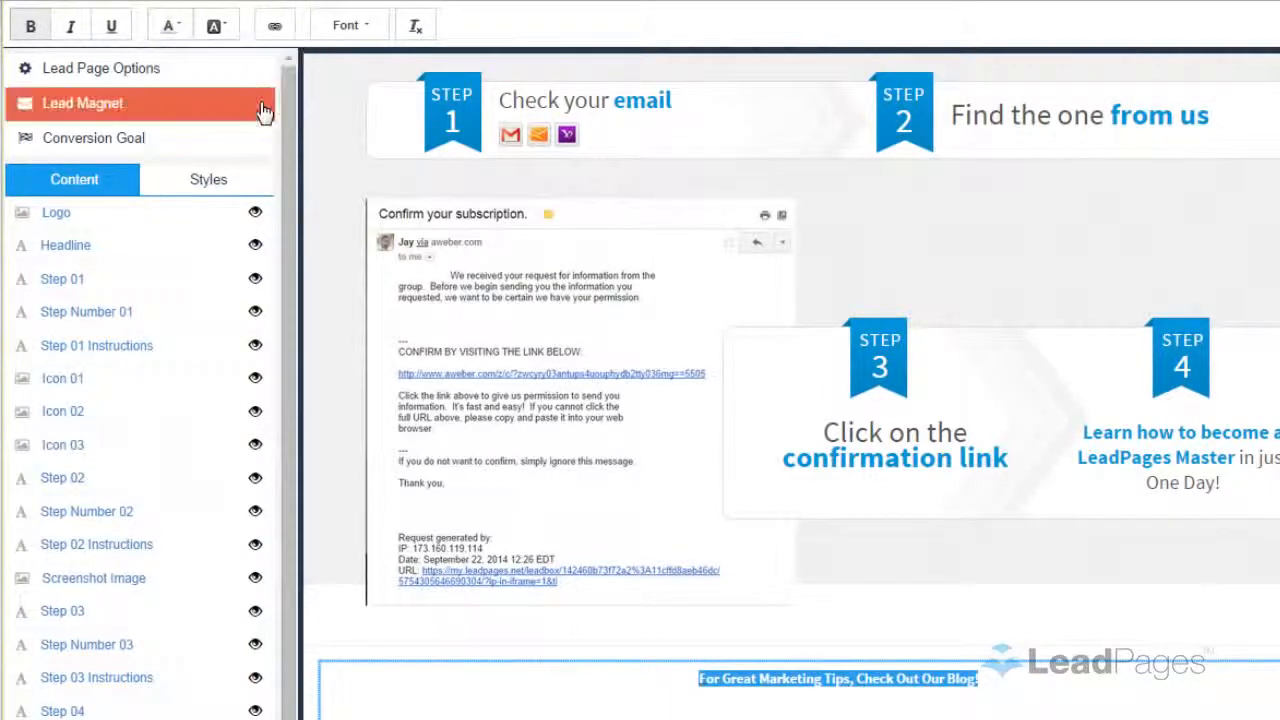
{"action": "left_click_drag", "start_coordinate": [996, 683], "coordinate": [697, 680]}
{"action": "left_click", "coordinate": [174, 27]}
{"action": "left_click", "coordinate": [168, 76]}
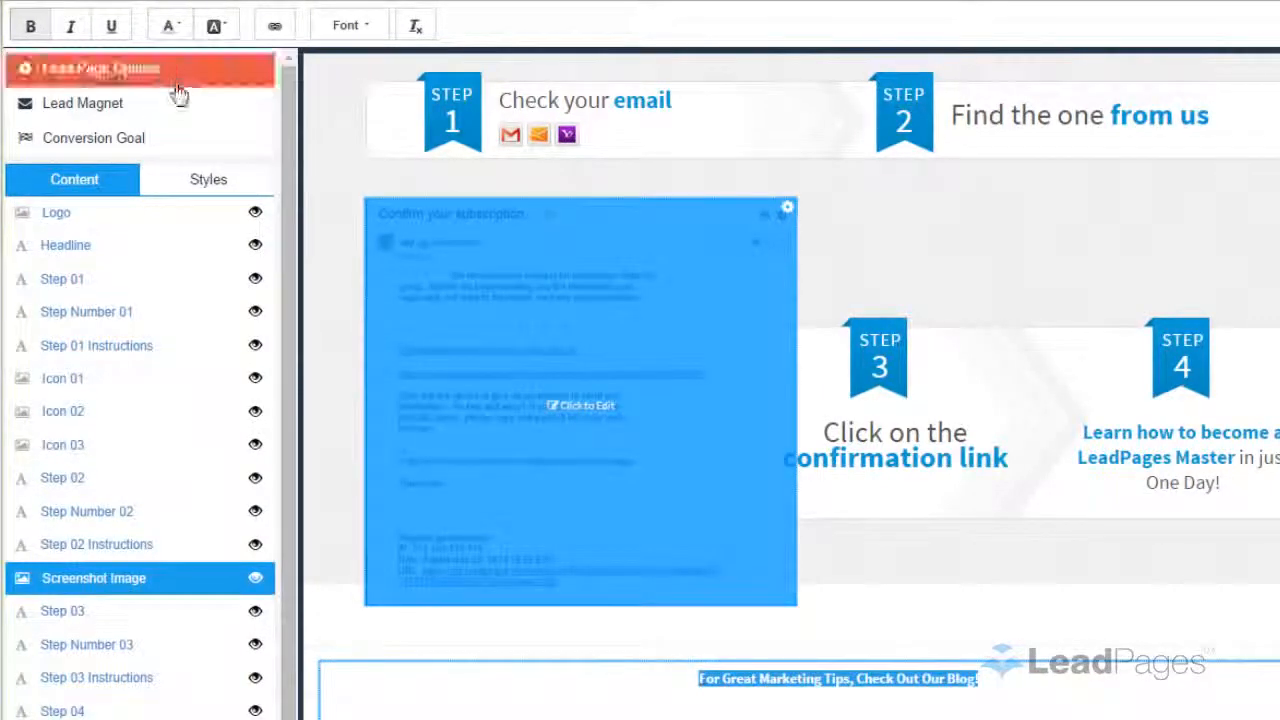
{"action": "left_click", "coordinate": [72, 27]}
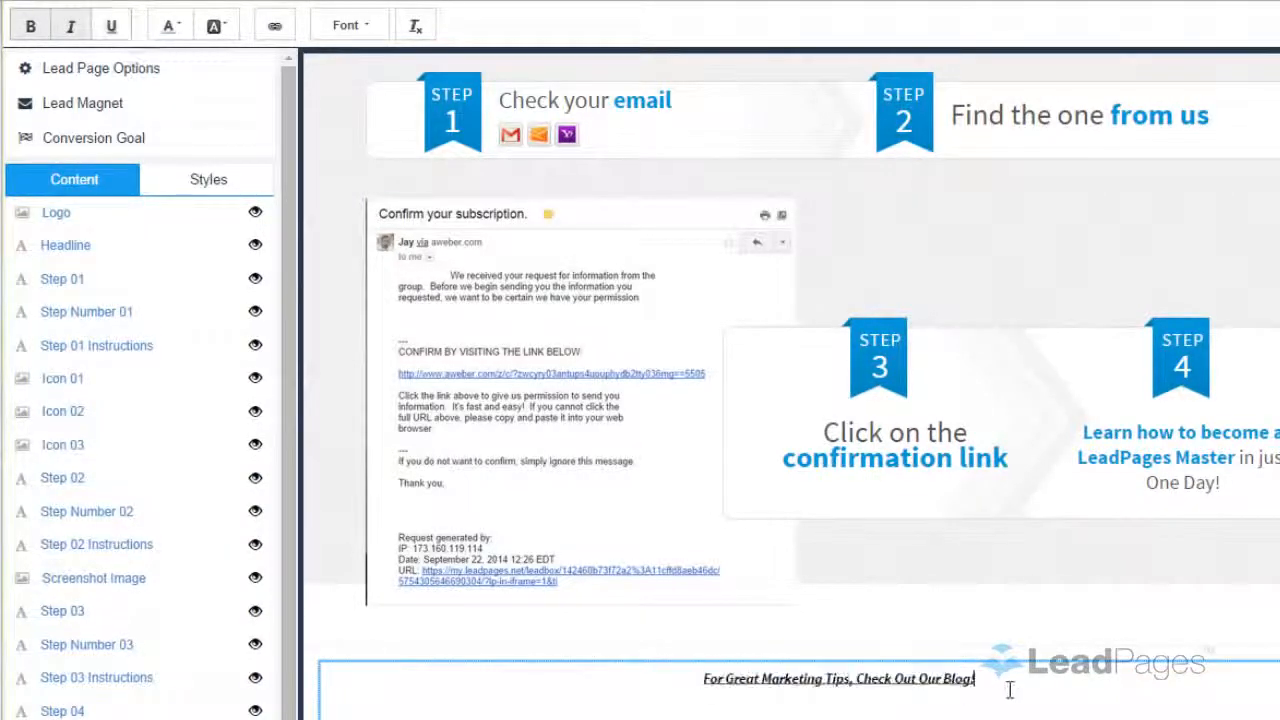
{"action": "left_click", "coordinate": [350, 25]}
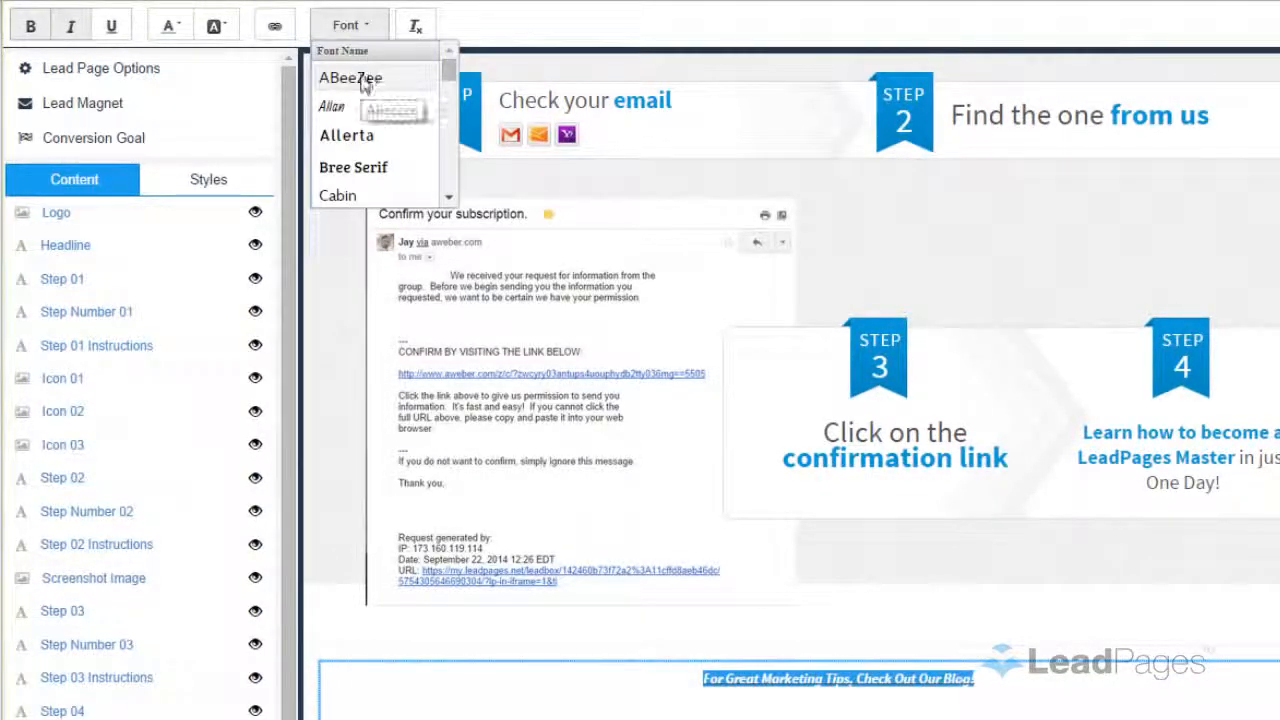
{"action": "left_click", "coordinate": [360, 78]}
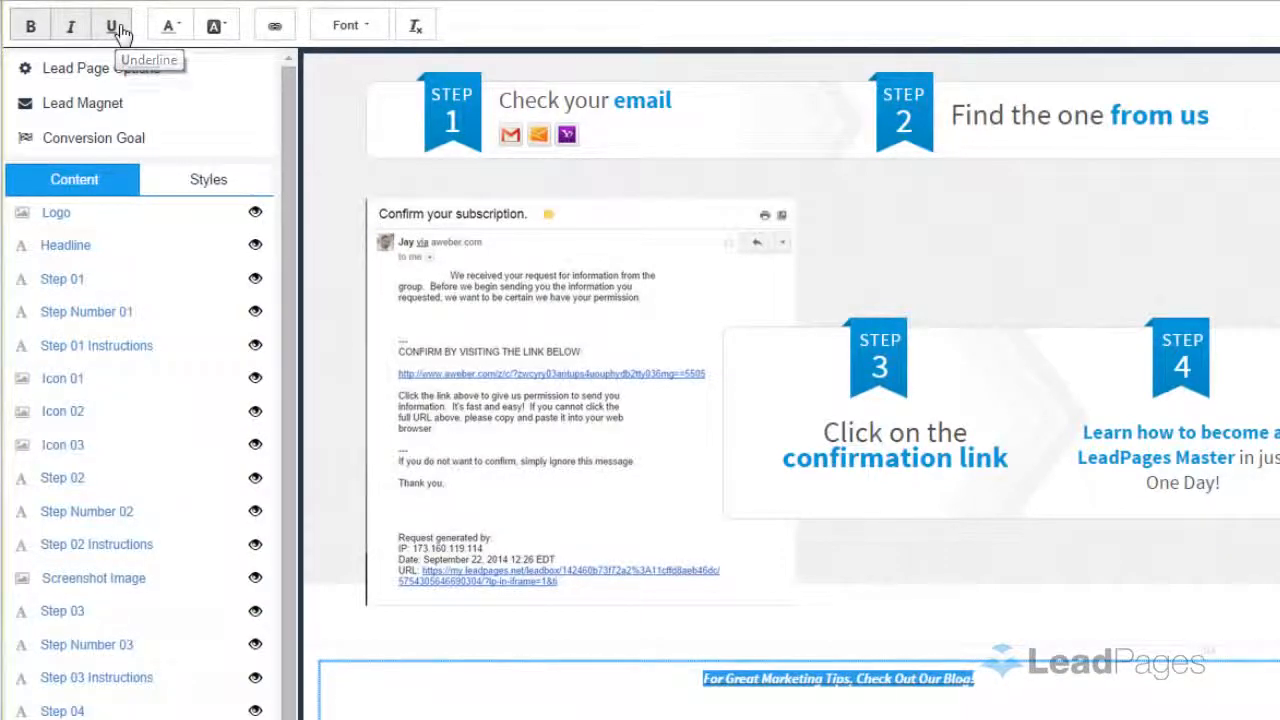
{"action": "left_click", "coordinate": [276, 25]}
{"action": "type", "text": "ht"}
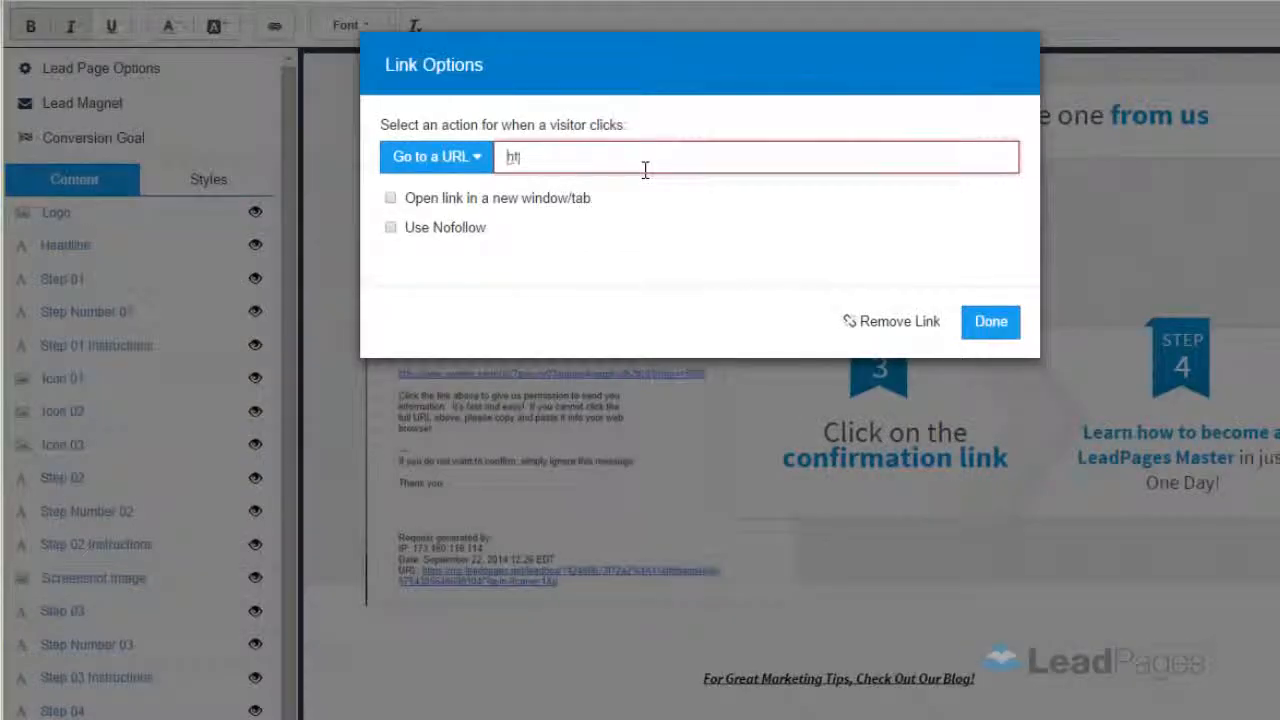
{"action": "type", "text": "tp://blog.leadpages.net"}
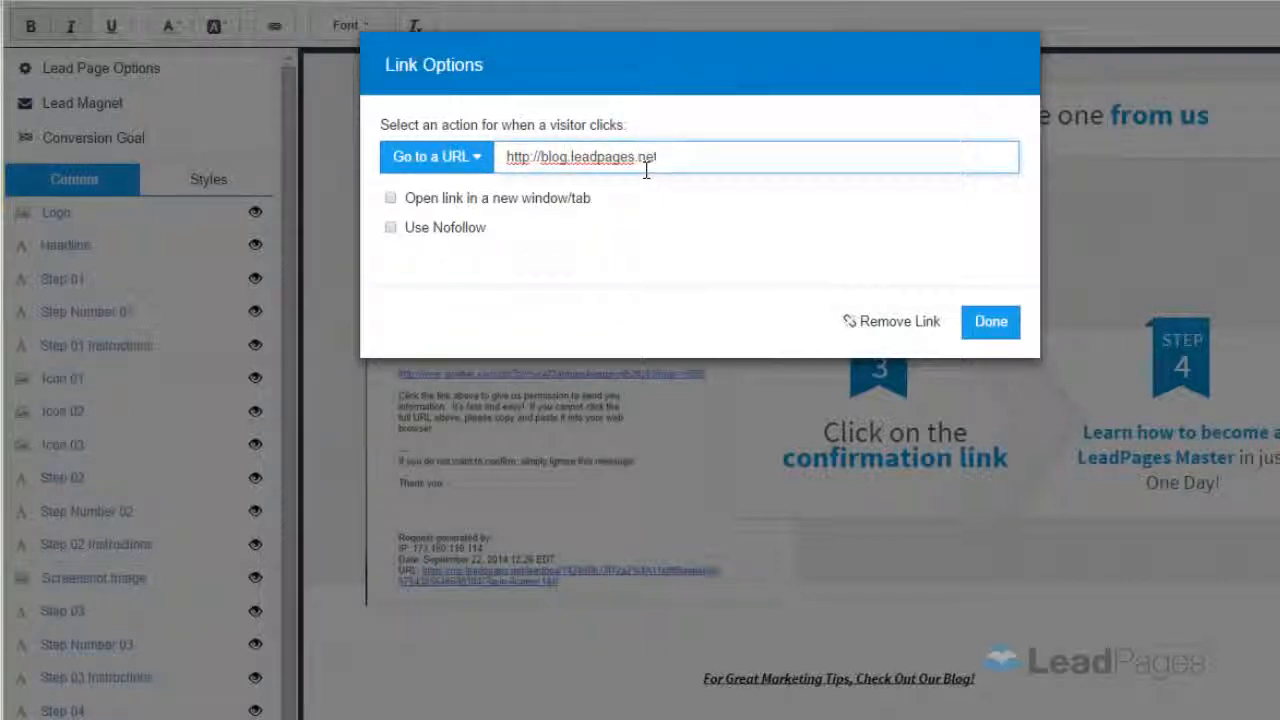
{"action": "left_click", "coordinate": [990, 321]}
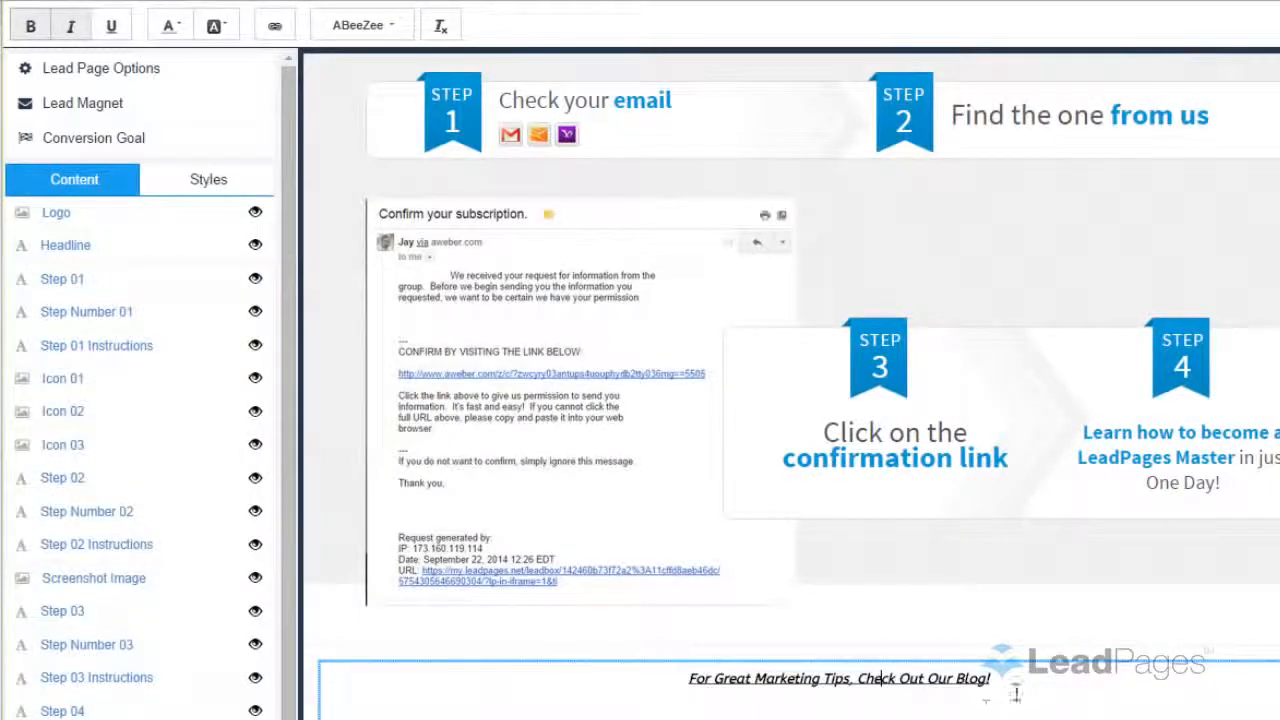
Step: Replace the whole footer sentence with "Don't forget to opt-in to learn about upcoming promotions!"
{"action": "key", "text": "ctrl+shift+Left"}
{"action": "key", "text": "ctrl+shift+Left"}
{"action": "key", "text": "ctrl+shift+Left"}
{"action": "key", "text": "ctrl+shift+Left"}
{"action": "key", "text": "ctrl+shift+Left"}
{"action": "key", "text": "ctrl+shift+Left"}
{"action": "key", "text": "ctrl+shift+Left"}
{"action": "key", "text": "ctrl+shift+Left"}
{"action": "key", "text": "BackSpace"}
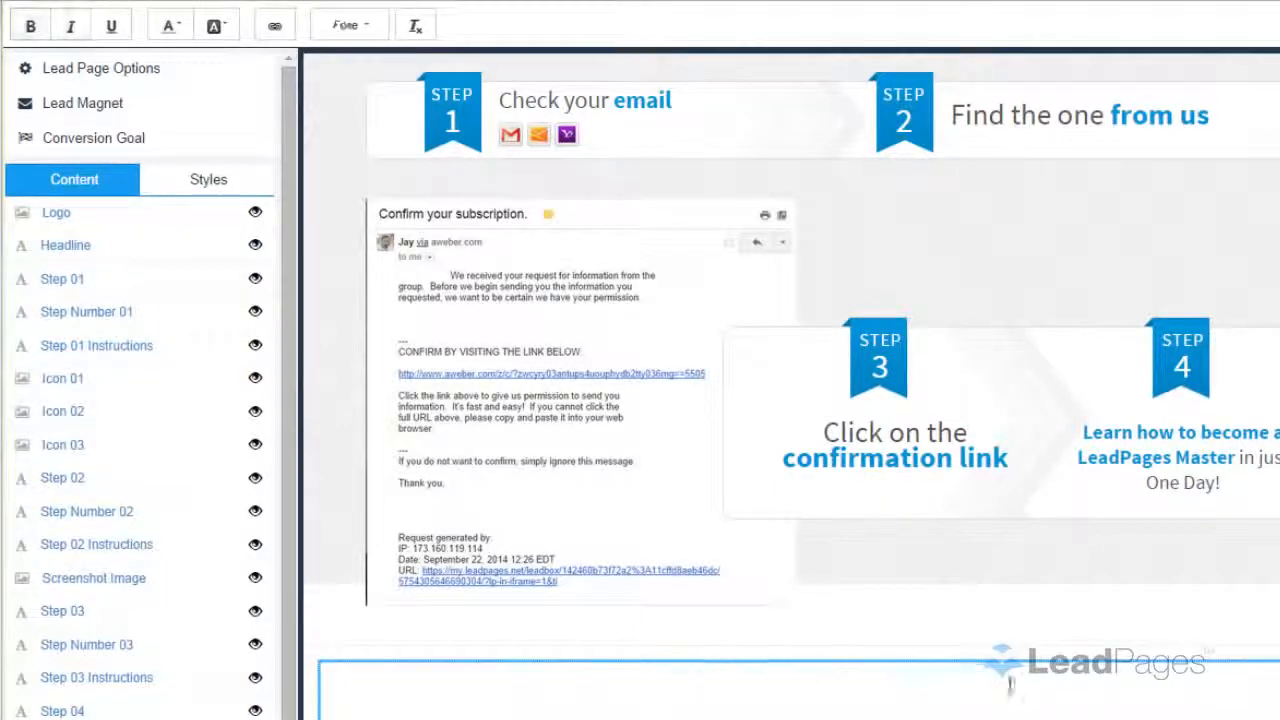
{"action": "type", "text": "Don't forget to opt-in to learn about upcoming promotions!"}
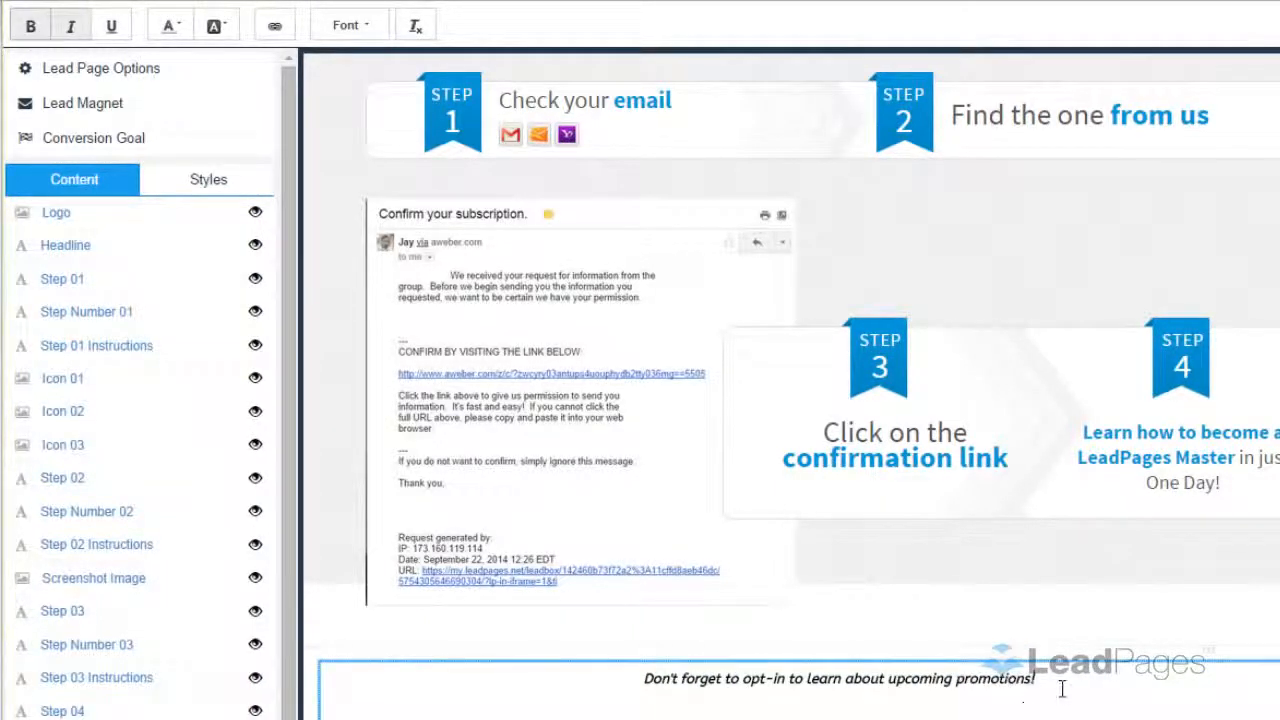
Step: Link the footer sentence to an opt-in form and open that form for customization
{"action": "left_click_drag", "start_coordinate": [1036, 680], "coordinate": [650, 680]}
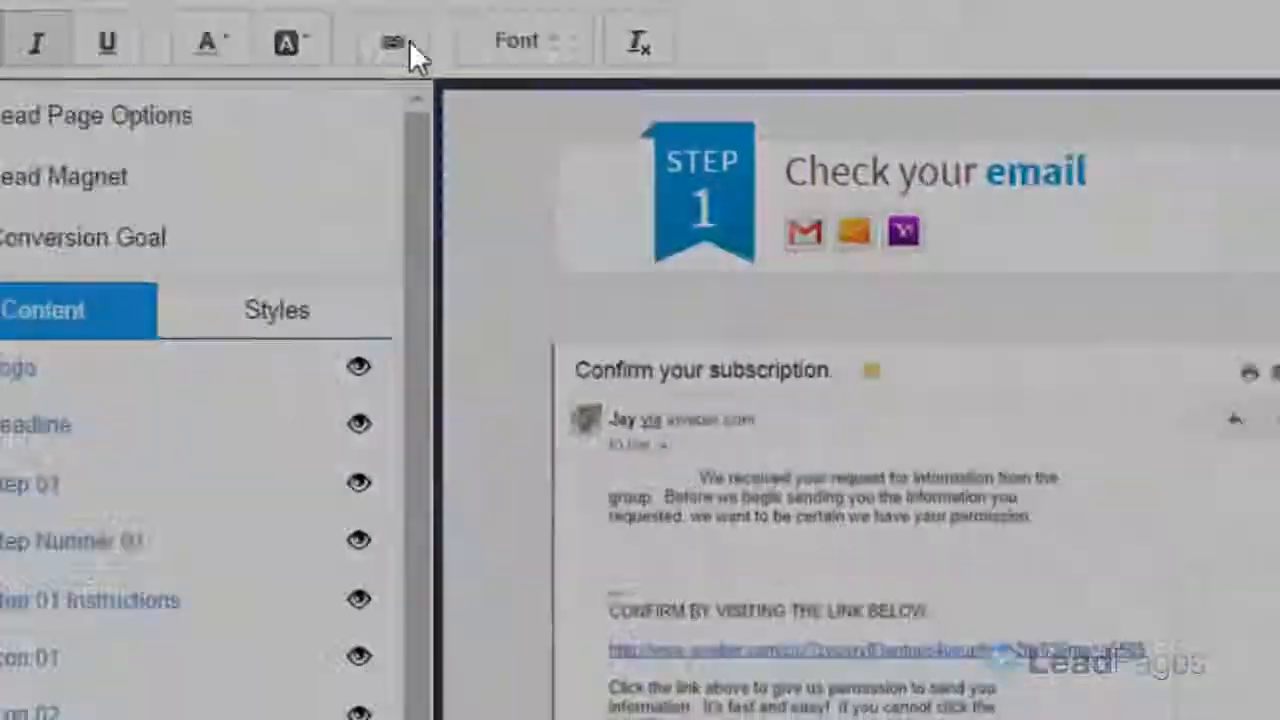
{"action": "left_click", "coordinate": [275, 25]}
{"action": "left_click", "coordinate": [232, 240]}
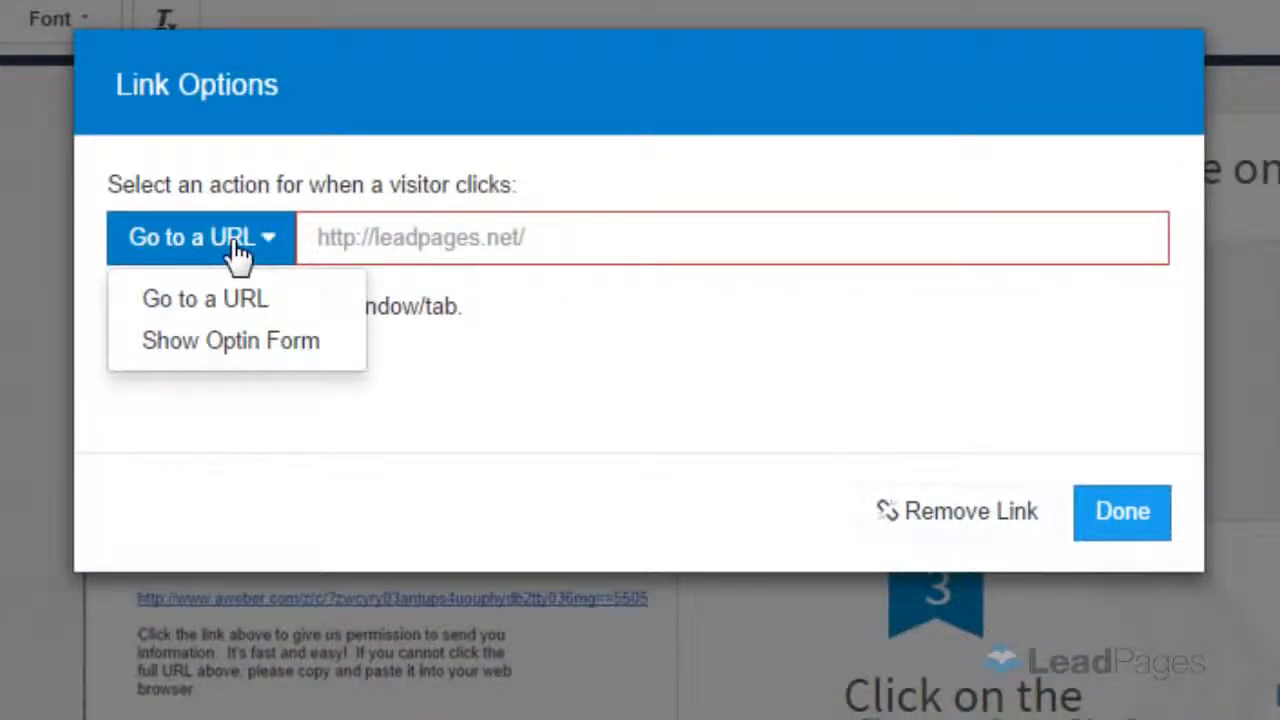
{"action": "left_click", "coordinate": [247, 338]}
{"action": "left_click", "coordinate": [265, 308]}
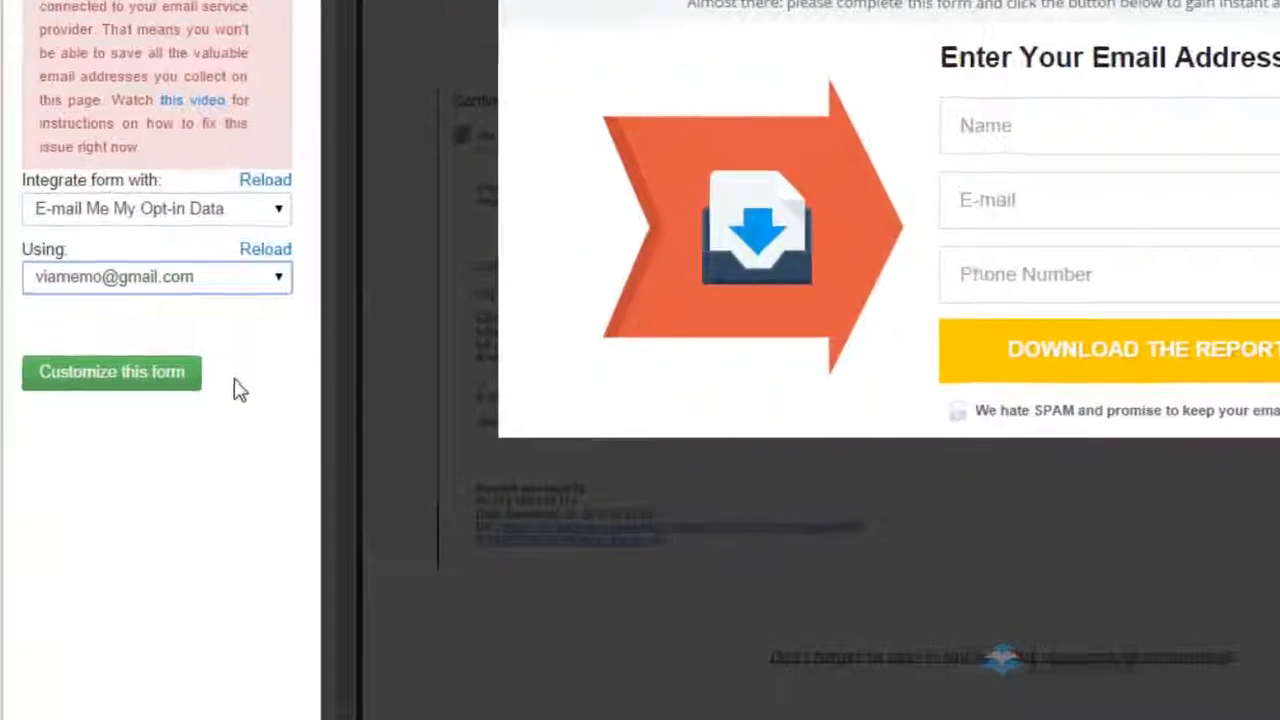
{"action": "left_click", "coordinate": [148, 408]}
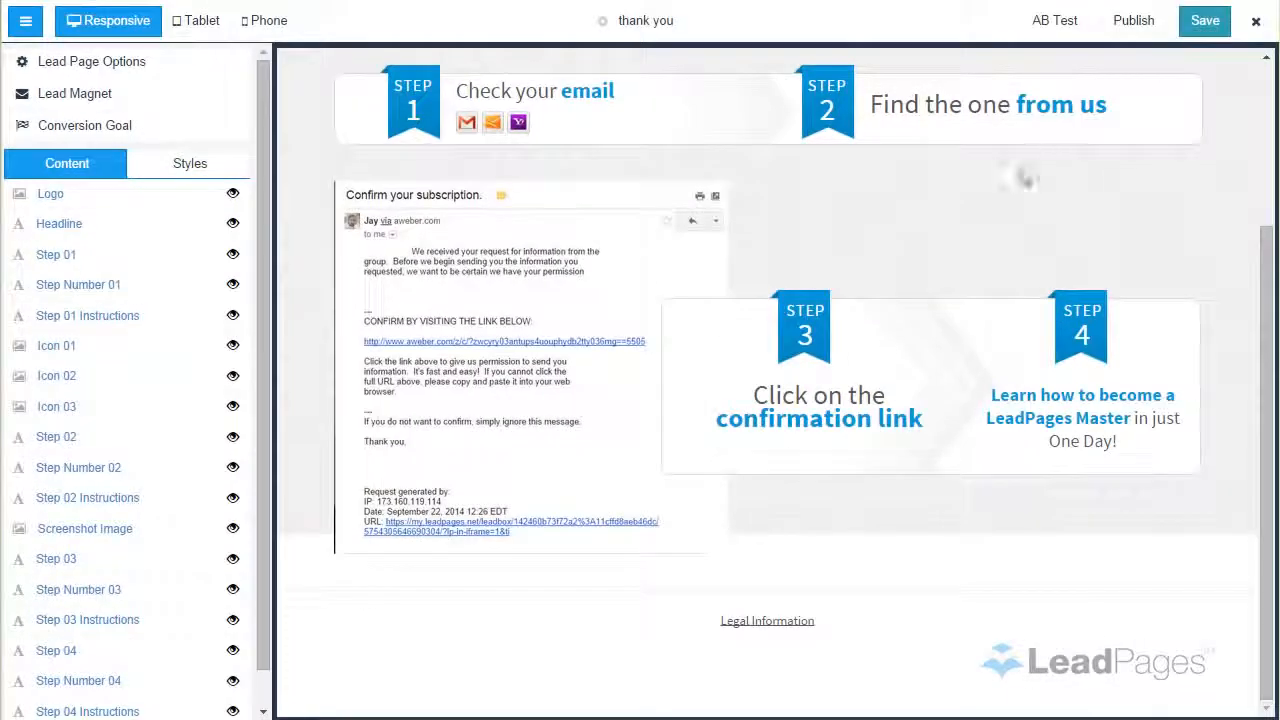
Step: Save the thank you page and select its LeadPages URL in the publishing options, closing the page editor when finished
{"action": "left_click", "coordinate": [1205, 28]}
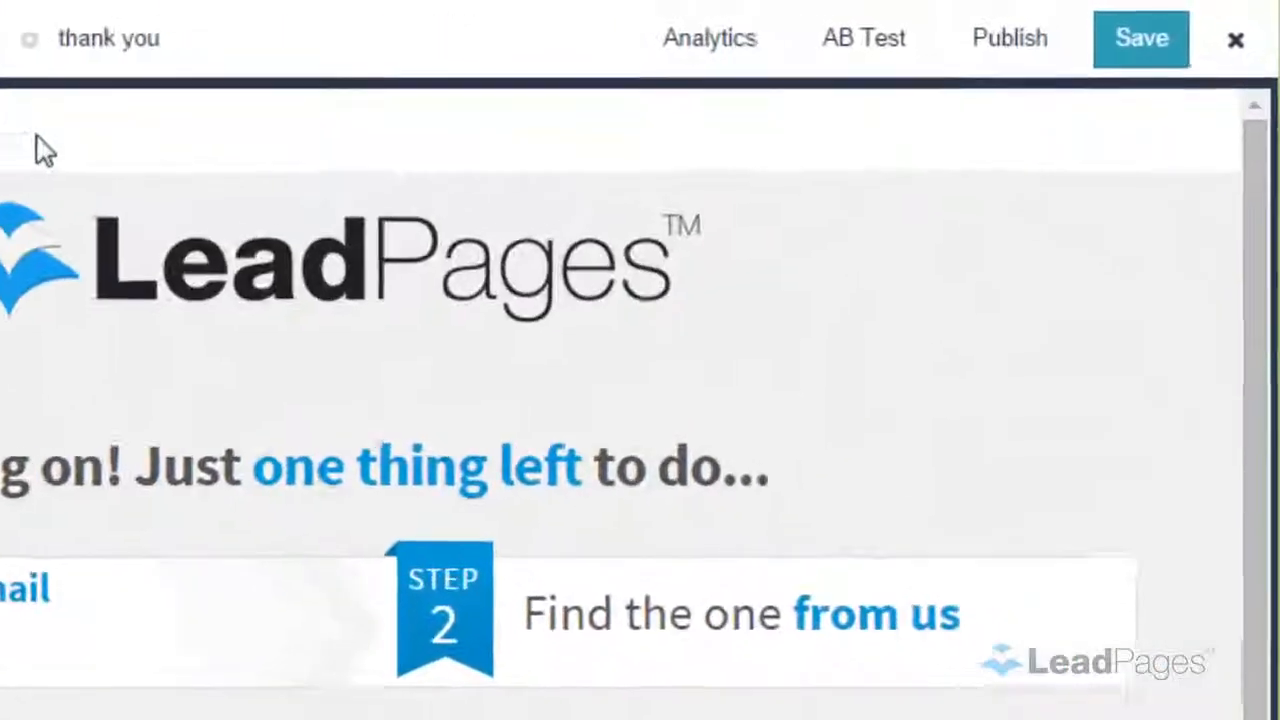
{"action": "left_click", "coordinate": [1089, 34]}
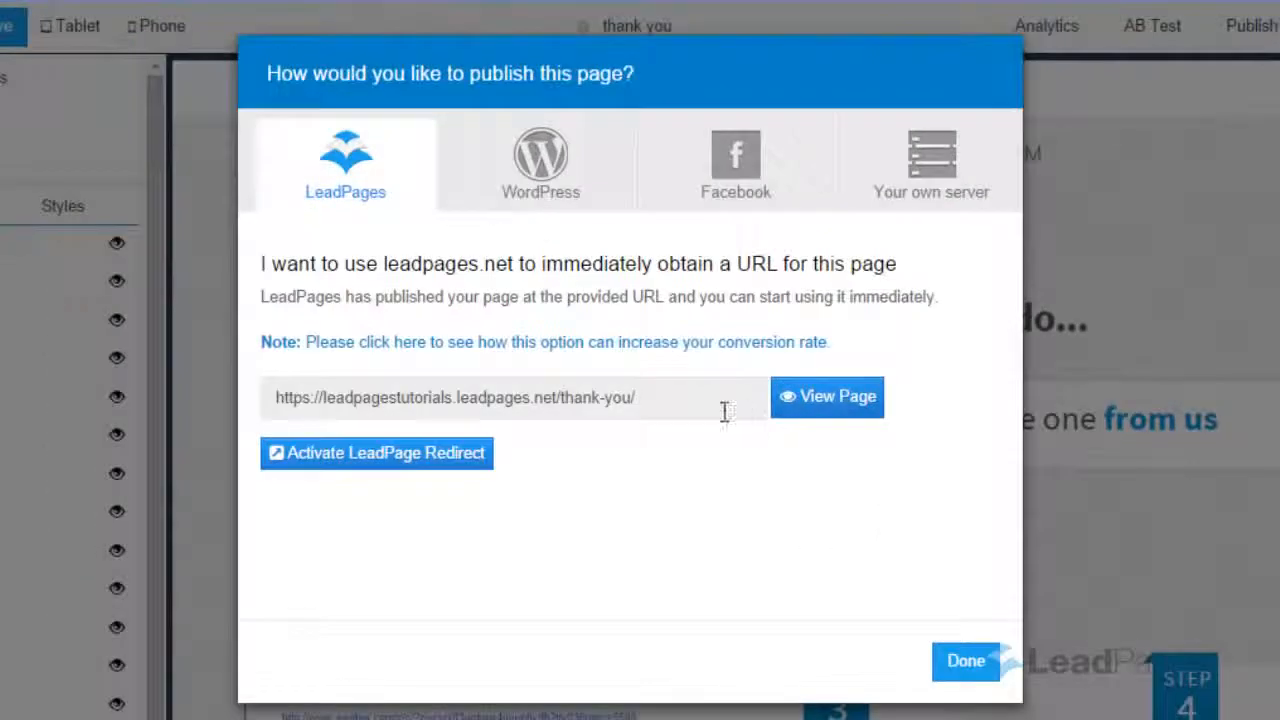
{"action": "left_click", "coordinate": [724, 410]}
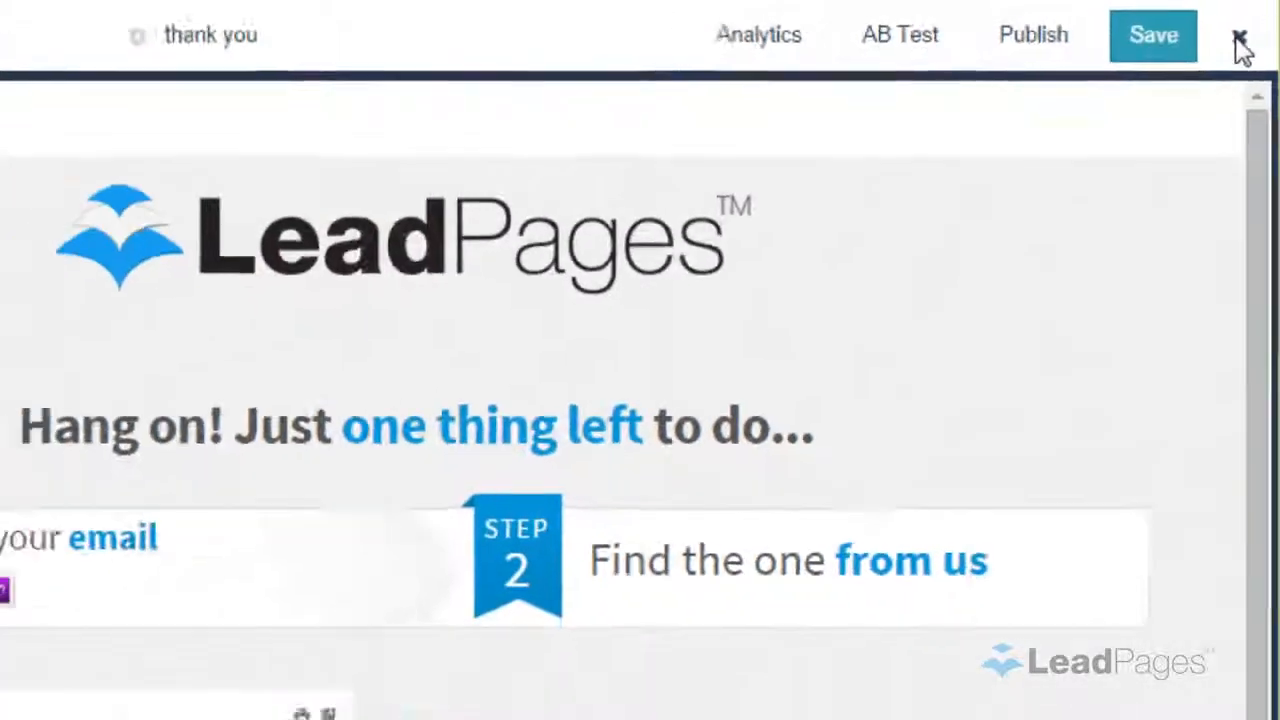
{"action": "left_click", "coordinate": [1233, 42]}
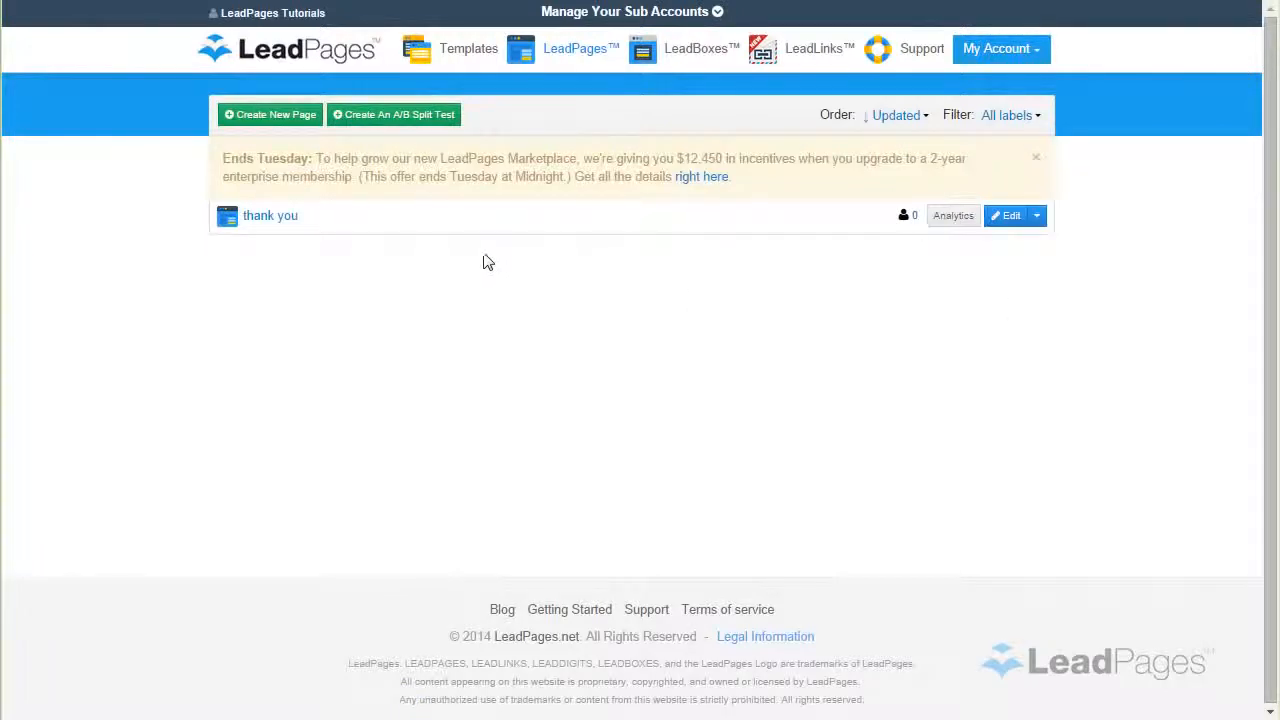
Step: Create a new page from the (New) Basic Squeeze Page template
{"action": "left_click", "coordinate": [458, 49]}
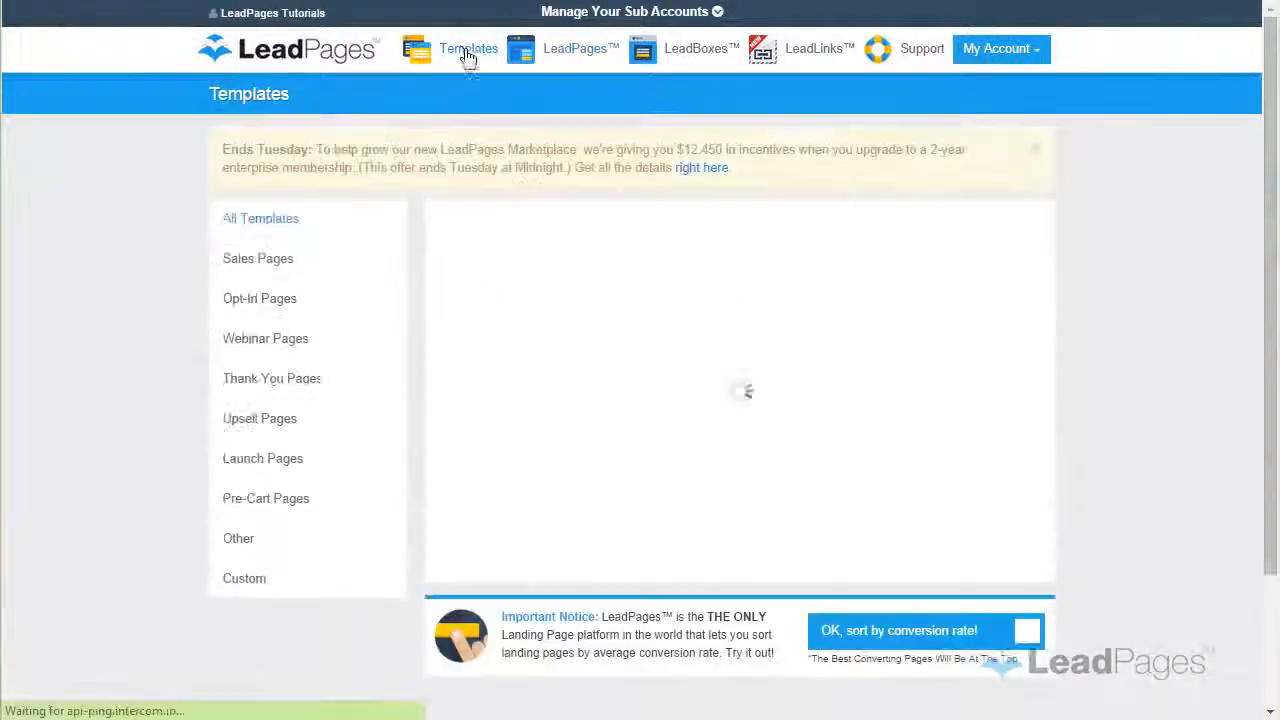
{"action": "scroll", "coordinate": [495, 360], "scroll_direction": "down", "scroll_amount": 6}
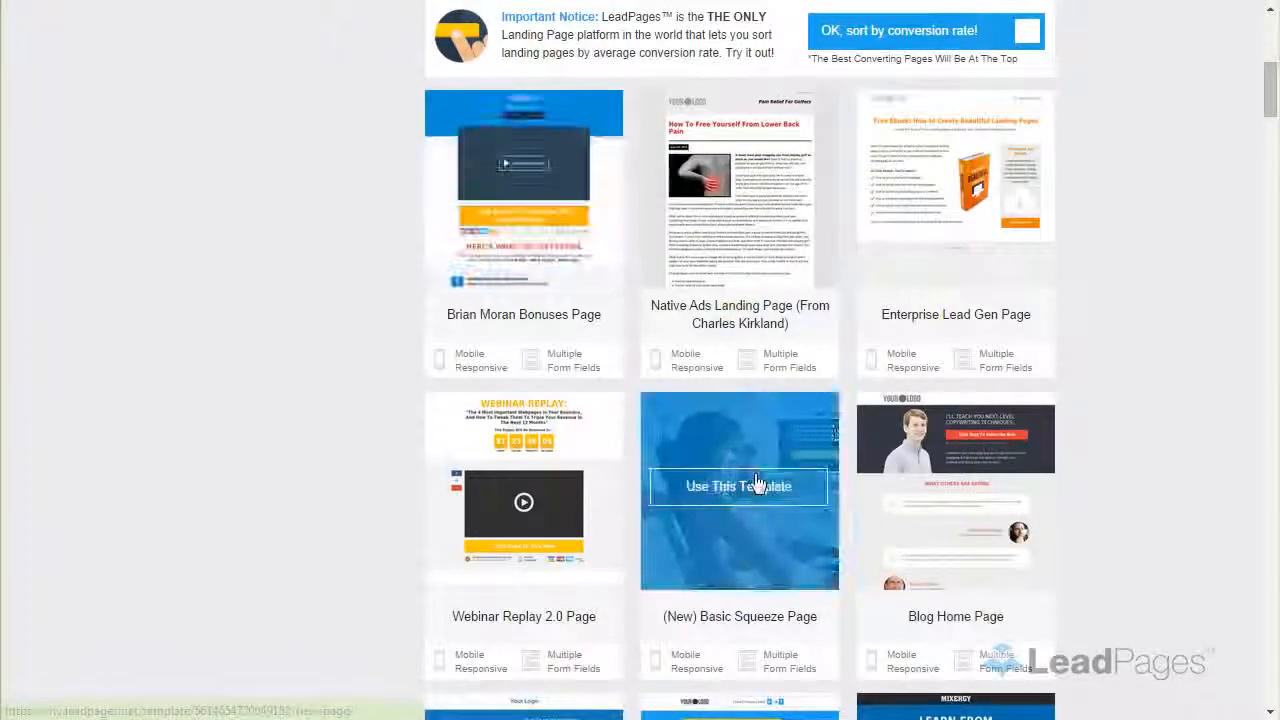
{"action": "left_click", "coordinate": [740, 482]}
{"action": "left_click", "coordinate": [548, 412]}
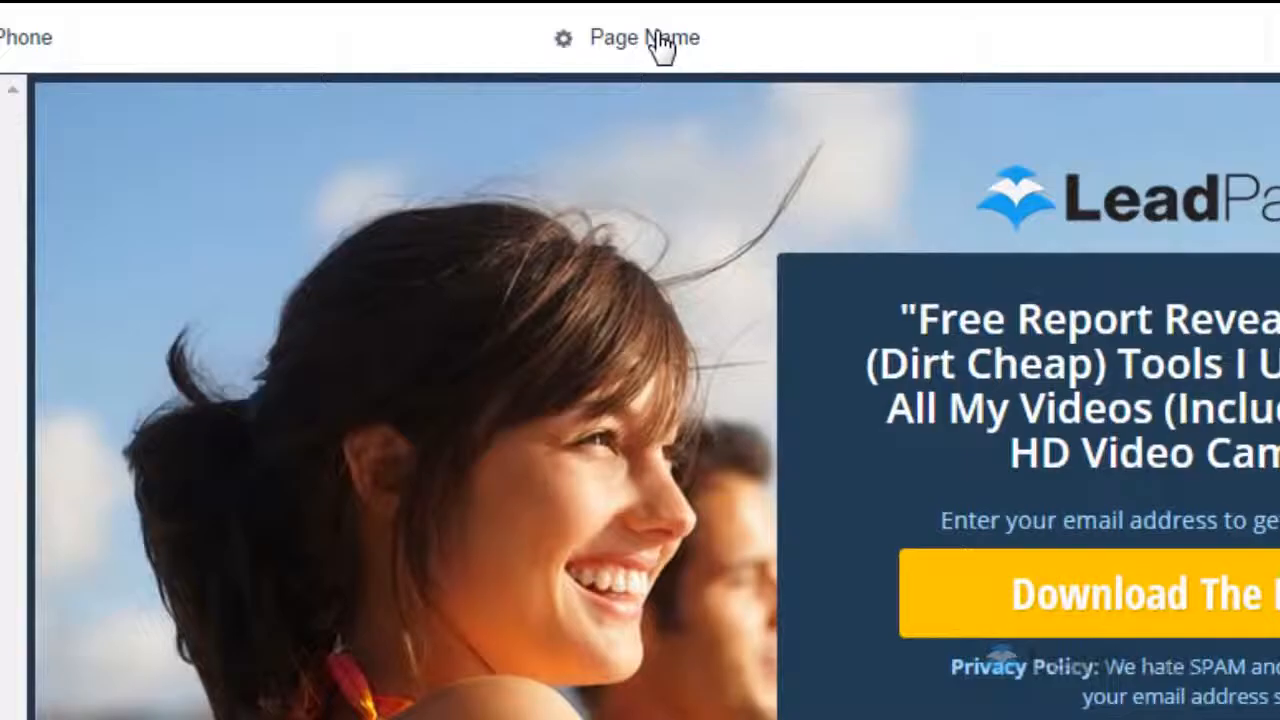
Step: Name the new page "leadpages tutorial opt in"
{"action": "left_click", "coordinate": [655, 38]}
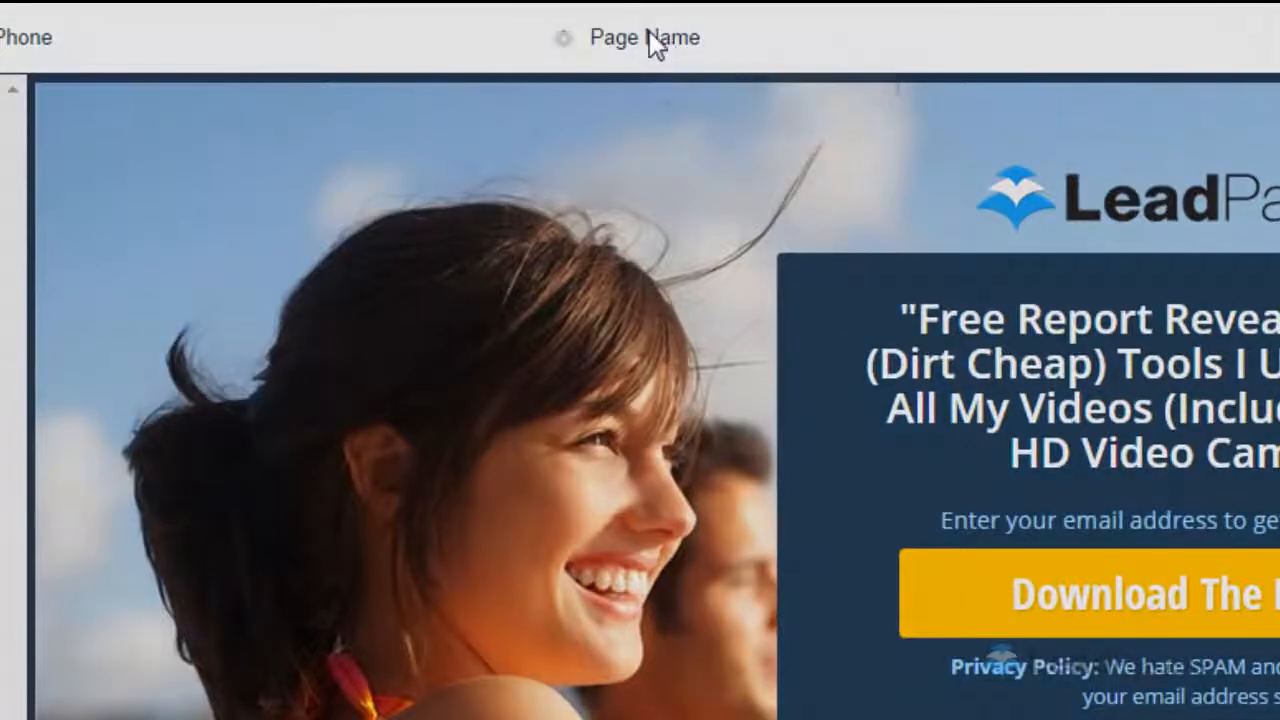
{"action": "type", "text": "leadpages tutorial opt in"}
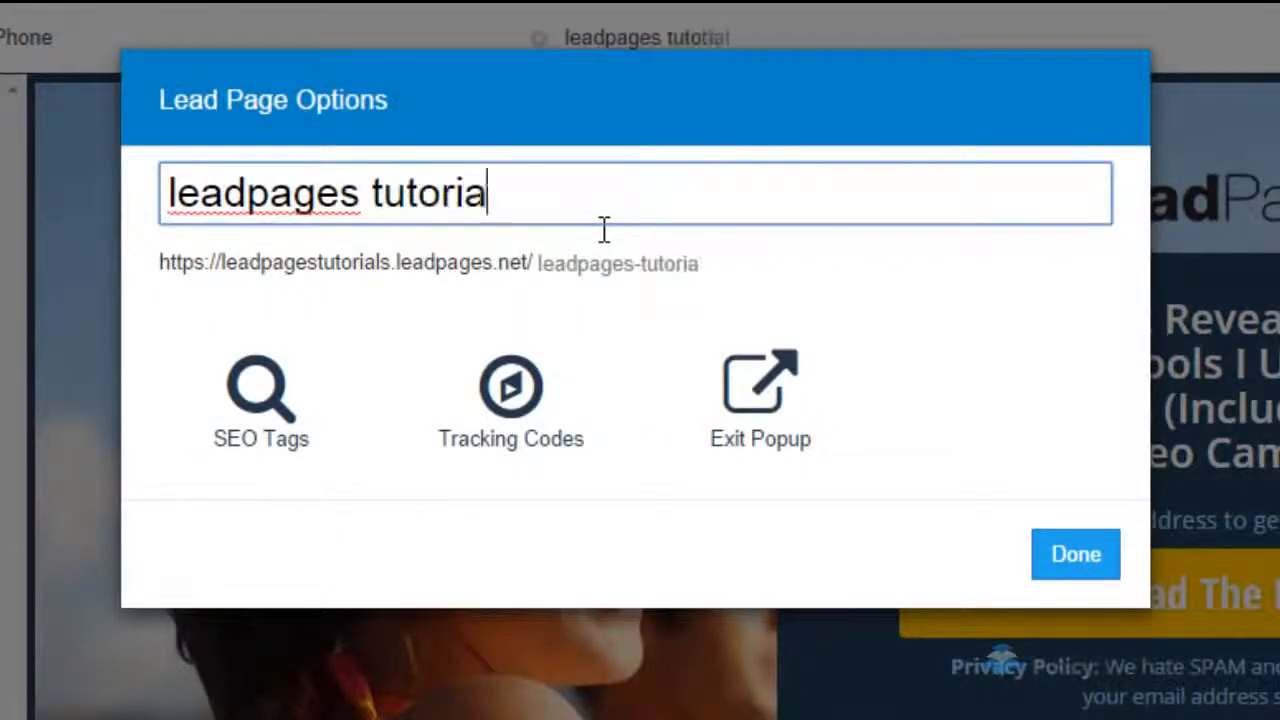
{"action": "left_click", "coordinate": [314, 421]}
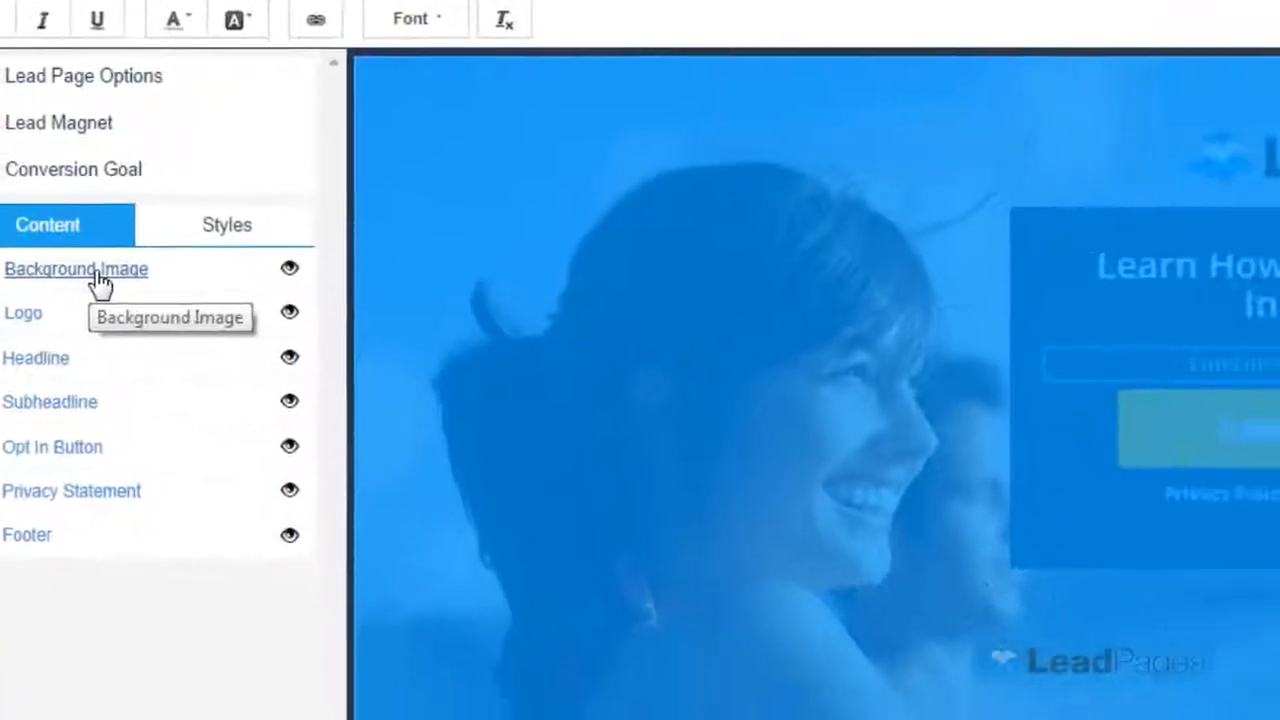
Step: Change the page's background image to the stock picture of the businesswoman with colleagues behind her
{"action": "left_click", "coordinate": [160, 315]}
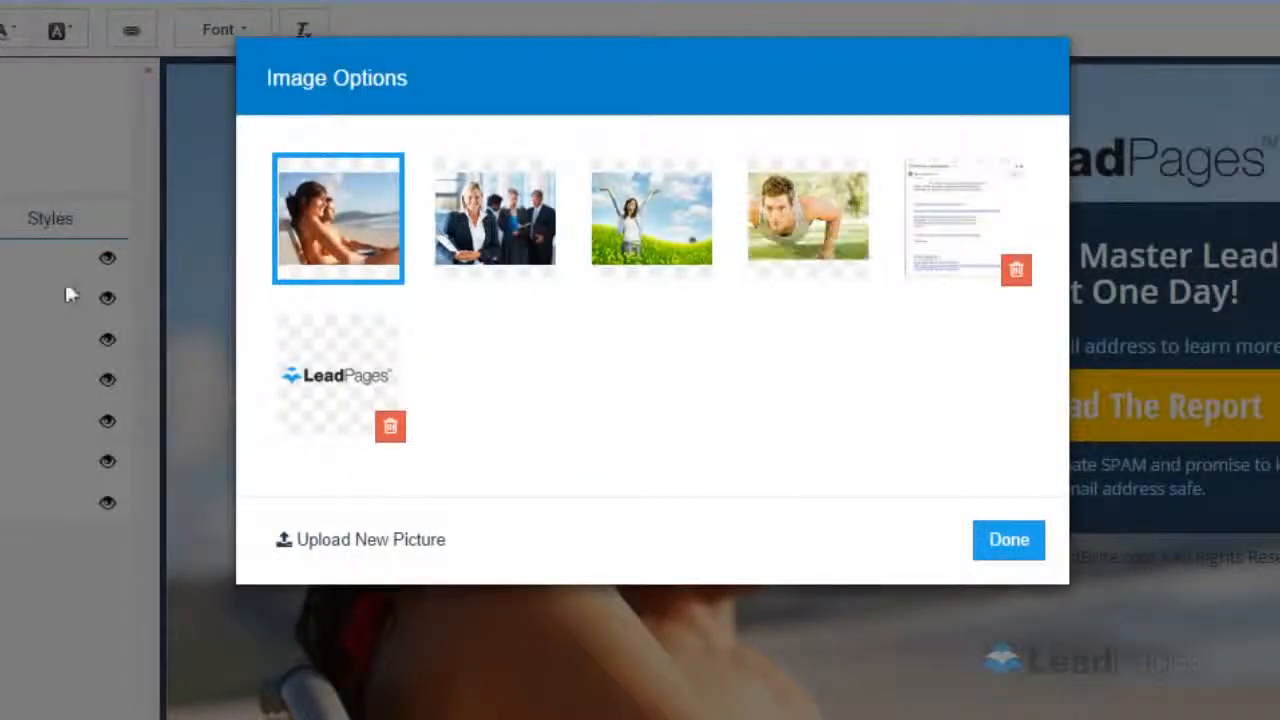
{"action": "left_click", "coordinate": [535, 245]}
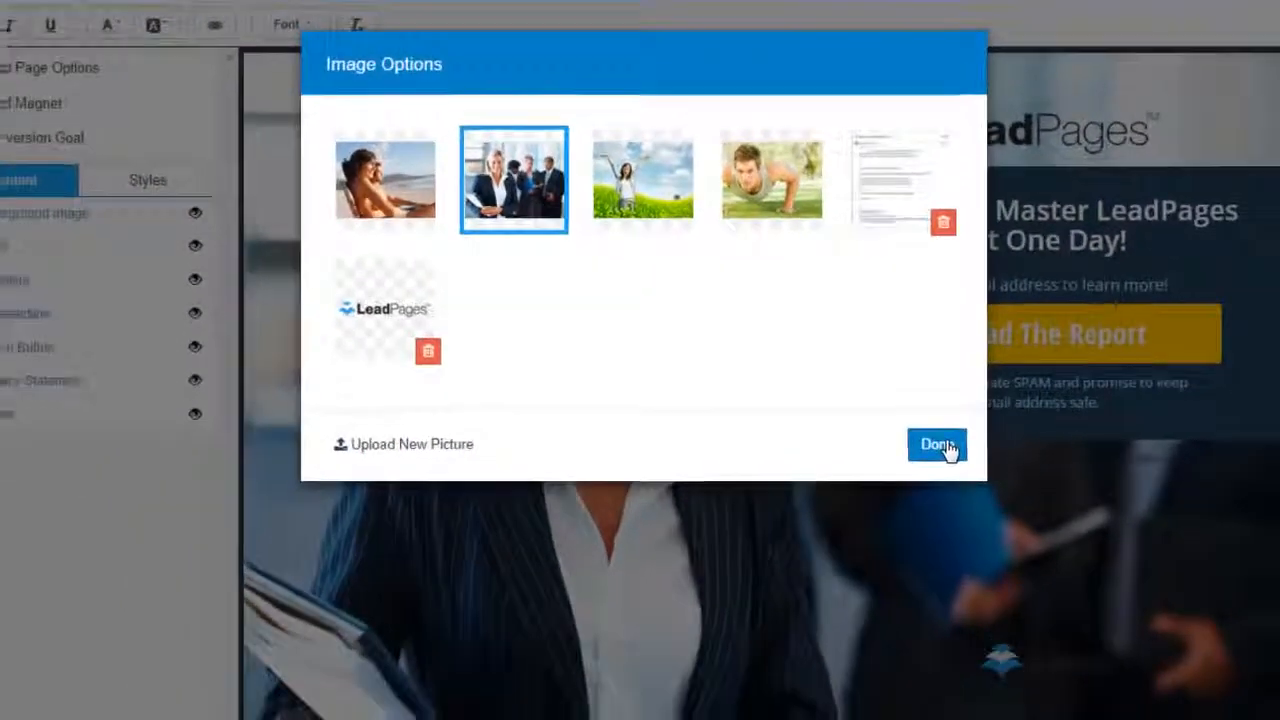
{"action": "left_click", "coordinate": [946, 446]}
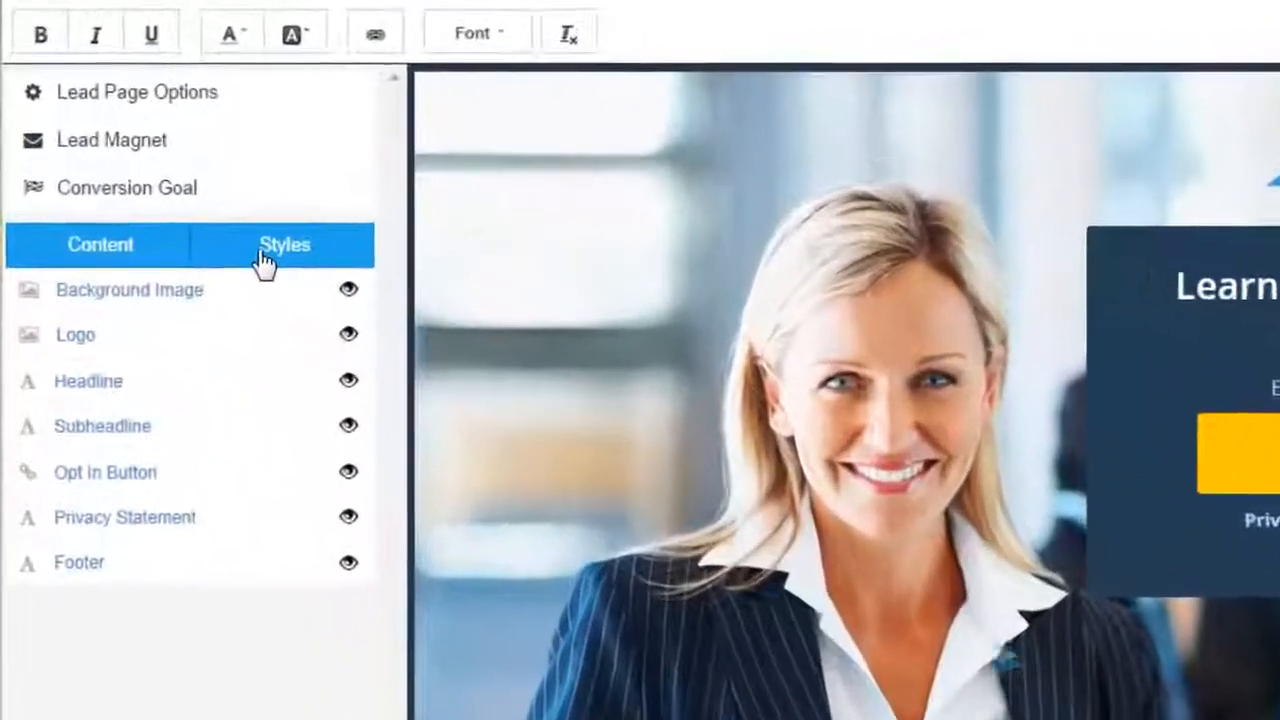
Step: Set the box background colour to dark blue #253573 and the headline text colour to white #ffffff
{"action": "left_click", "coordinate": [186, 187]}
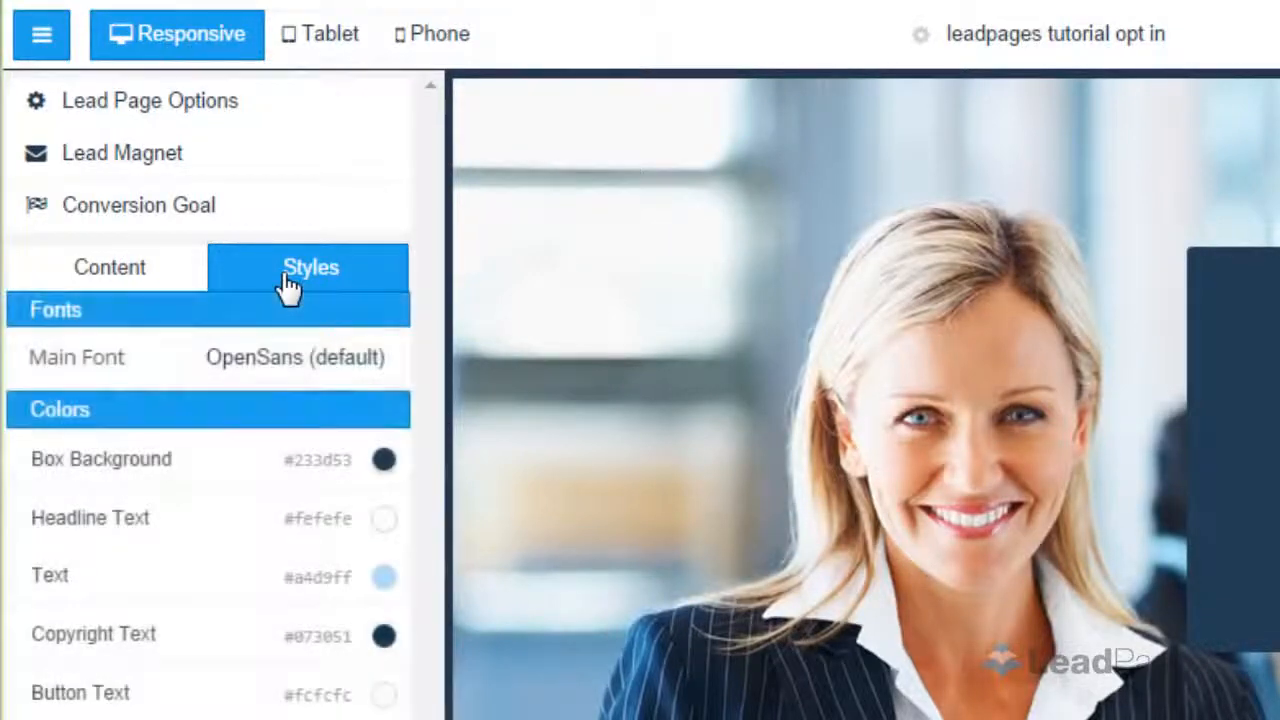
{"action": "left_click", "coordinate": [401, 479]}
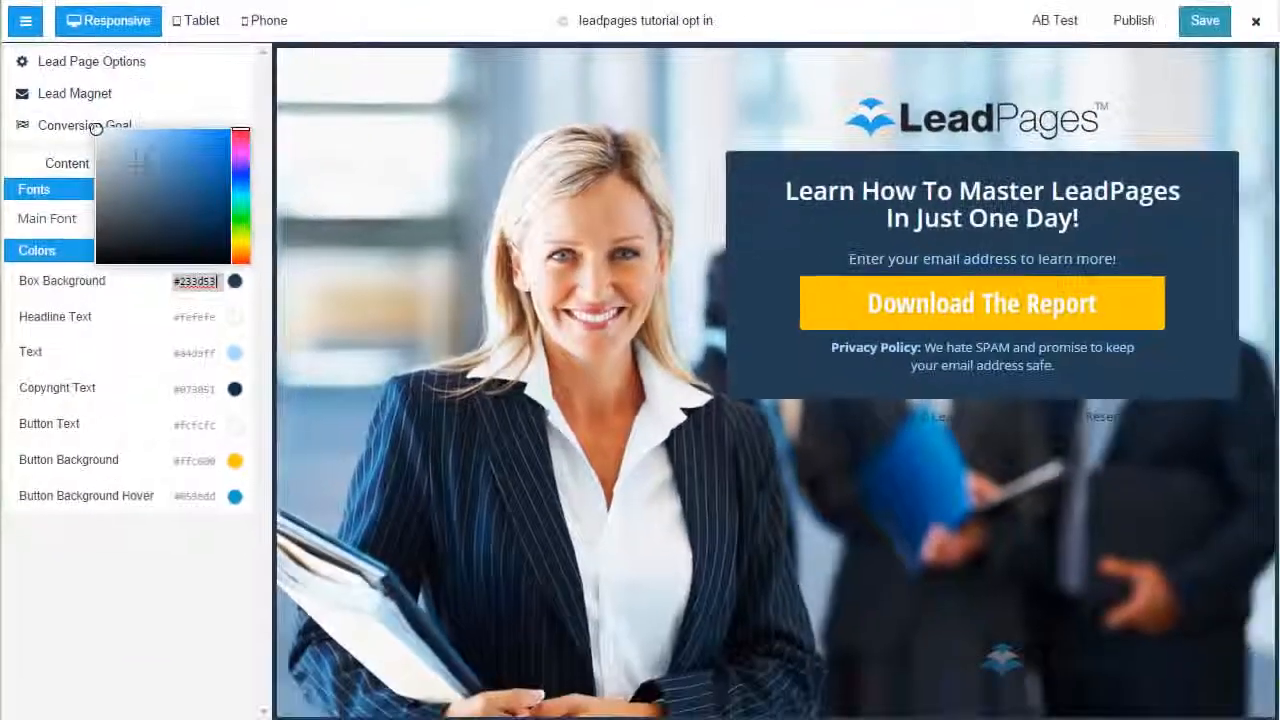
{"action": "type", "text": "#fc8a84"}
{"action": "left_click_drag", "start_coordinate": [163, 146], "coordinate": [108, 168]}
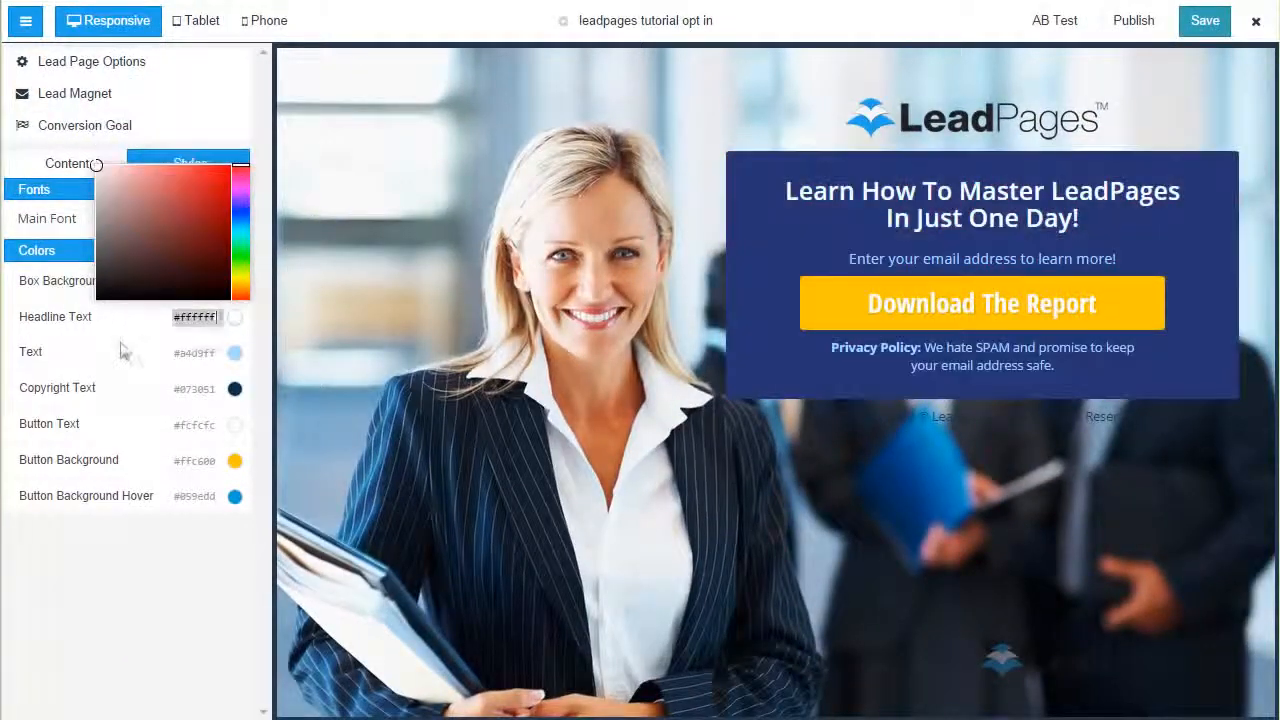
{"action": "left_click", "coordinate": [124, 349]}
Step: Set the general text colour and the copyright text colour to white
{"action": "left_click", "coordinate": [235, 352]}
{"action": "left_click_drag", "start_coordinate": [130, 230], "coordinate": [94, 200]}
{"action": "left_click", "coordinate": [113, 364]}
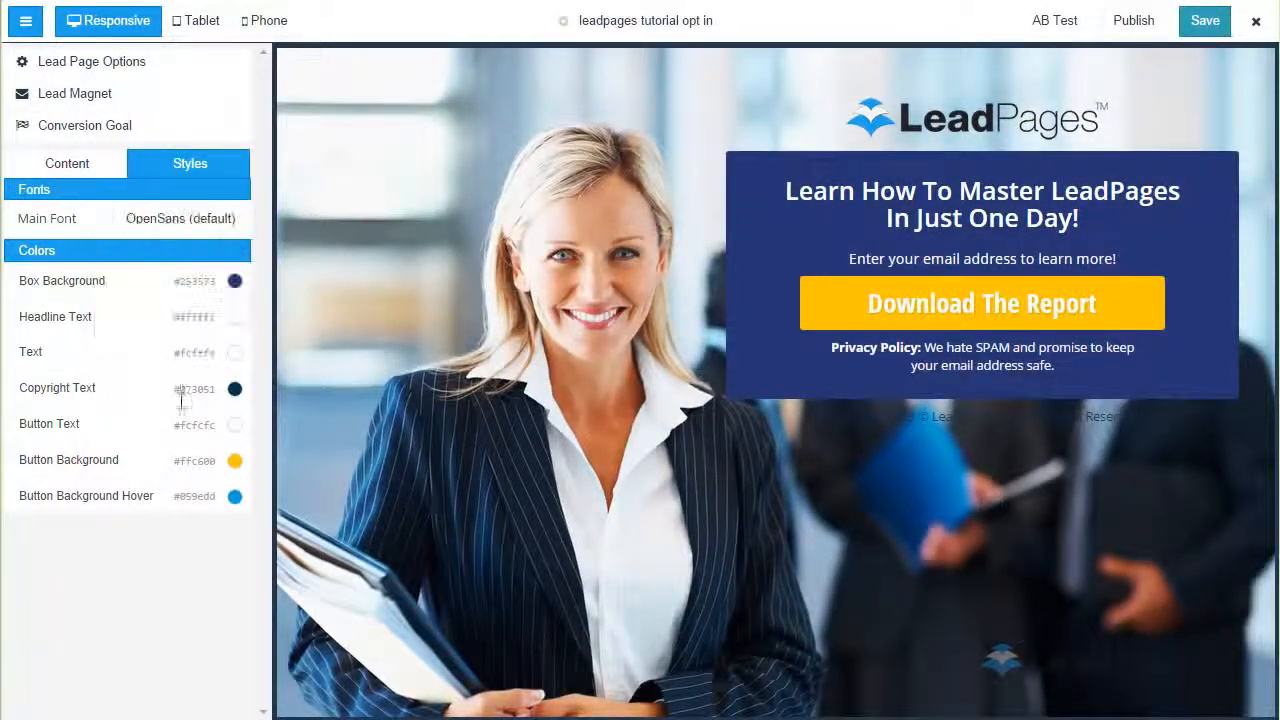
{"action": "left_click", "coordinate": [236, 388]}
{"action": "left_click_drag", "start_coordinate": [150, 340], "coordinate": [88, 198]}
{"action": "left_click", "coordinate": [66, 386]}
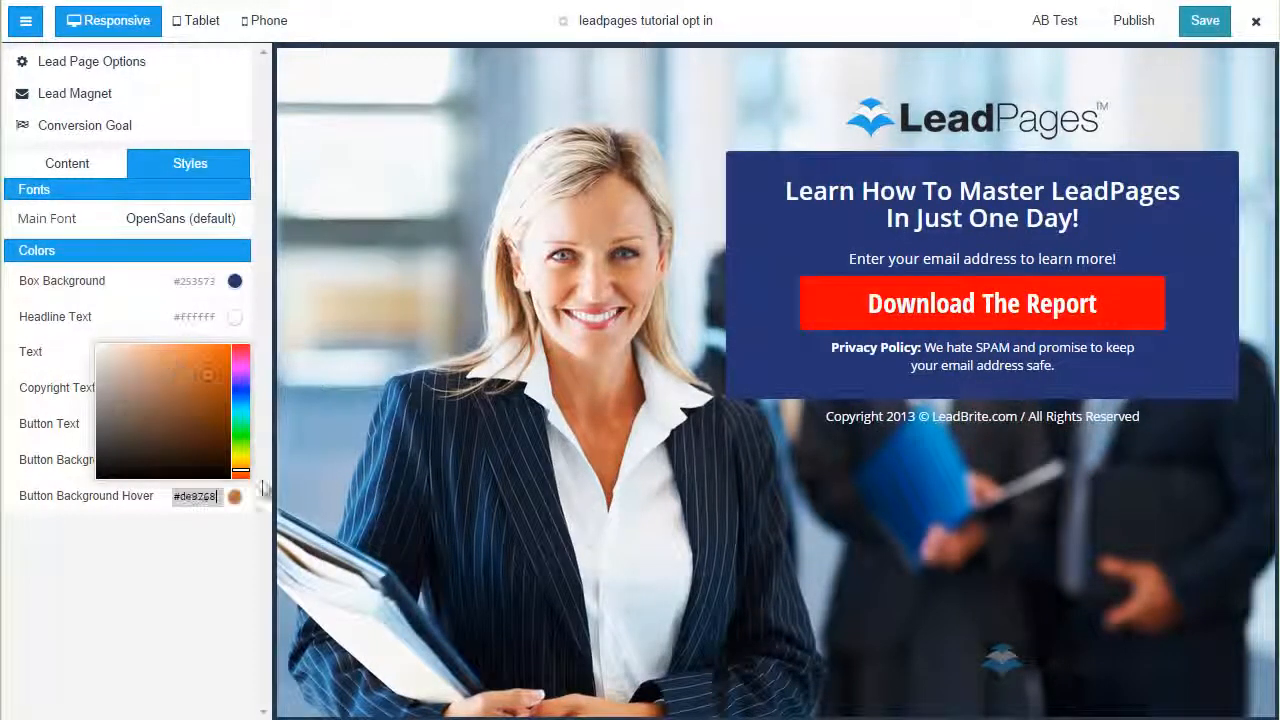
Step: Set the button's hover background colour to a muted red
{"action": "left_click_drag", "start_coordinate": [243, 470], "coordinate": [241, 479]}
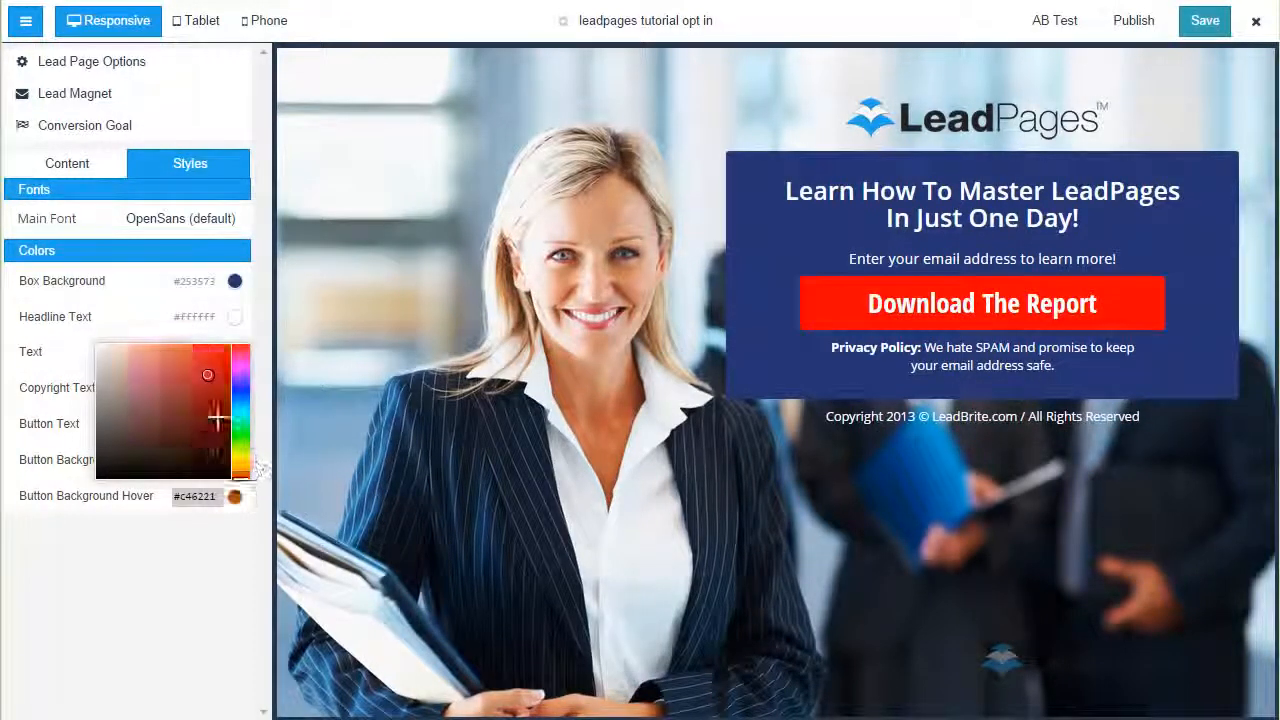
{"action": "left_click_drag", "start_coordinate": [207, 375], "coordinate": [175, 379]}
{"action": "left_click", "coordinate": [197, 534]}
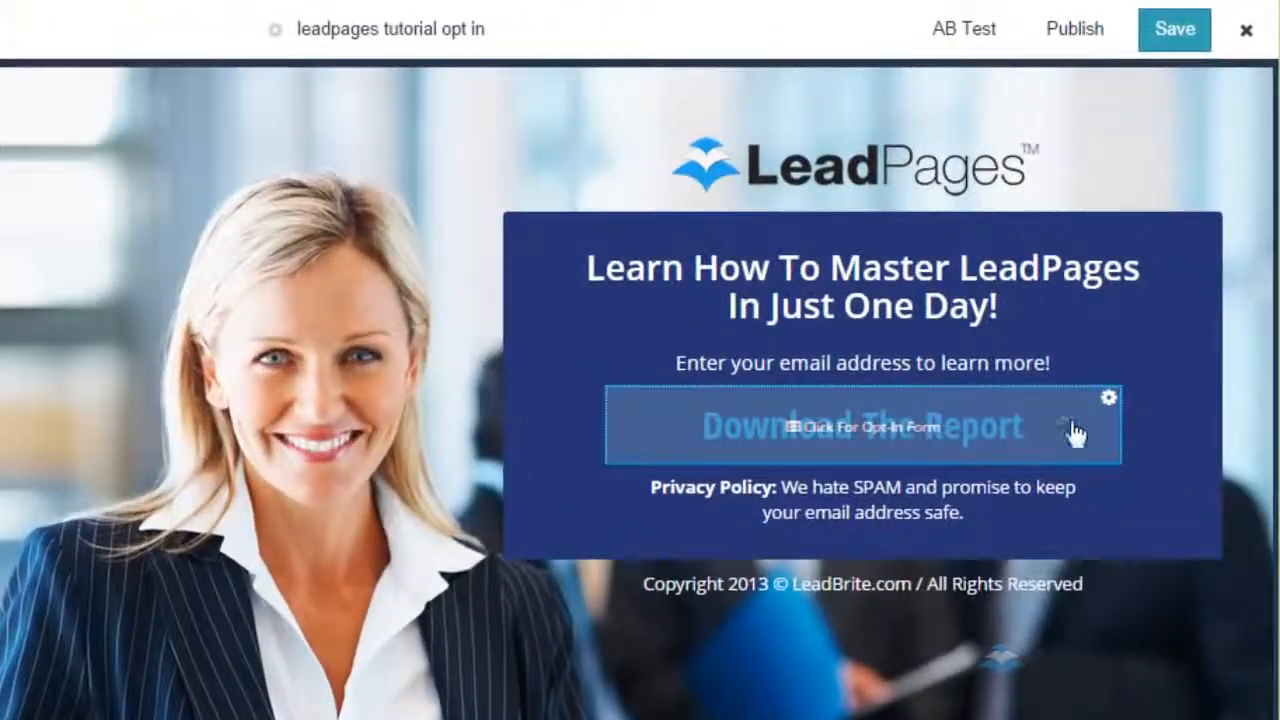
Step: Change the opt-in button's text to "Learn More!", keeping Show Optin Form as its action
{"action": "left_click", "coordinate": [1108, 400]}
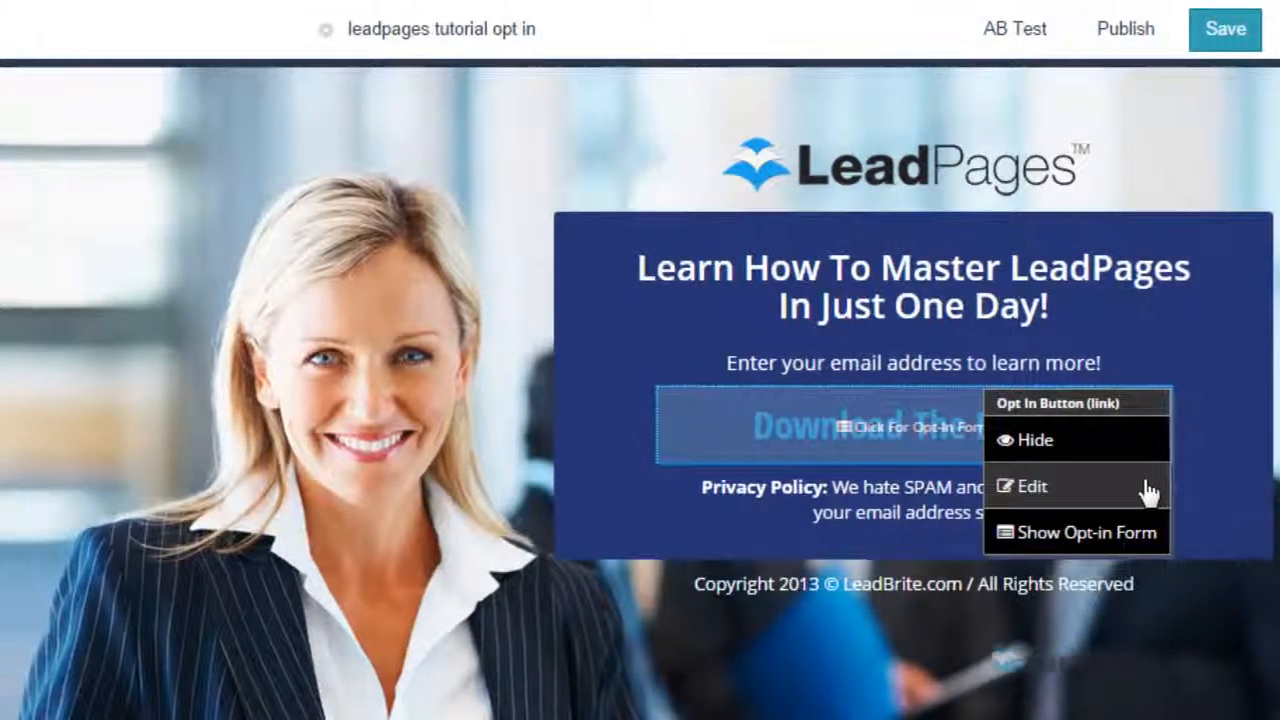
{"action": "left_click", "coordinate": [1098, 490]}
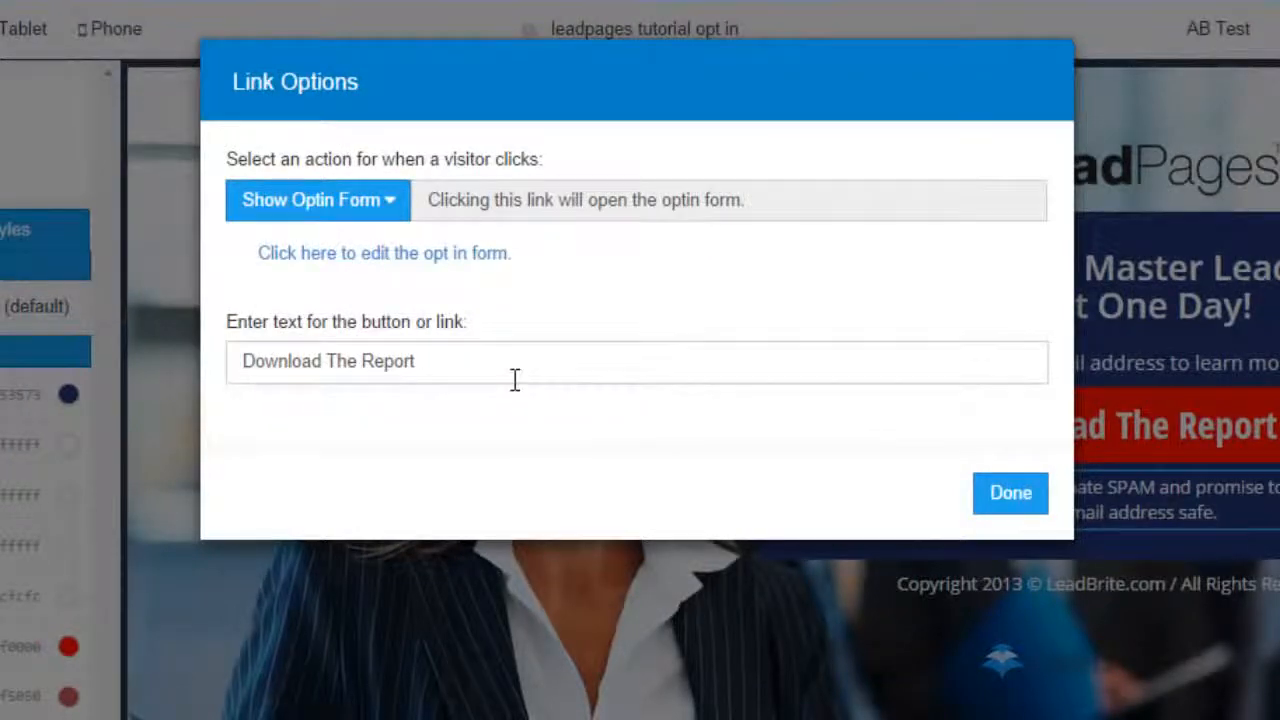
{"action": "left_click_drag", "start_coordinate": [515, 379], "coordinate": [217, 360]}
{"action": "type", "text": "Learn More"}
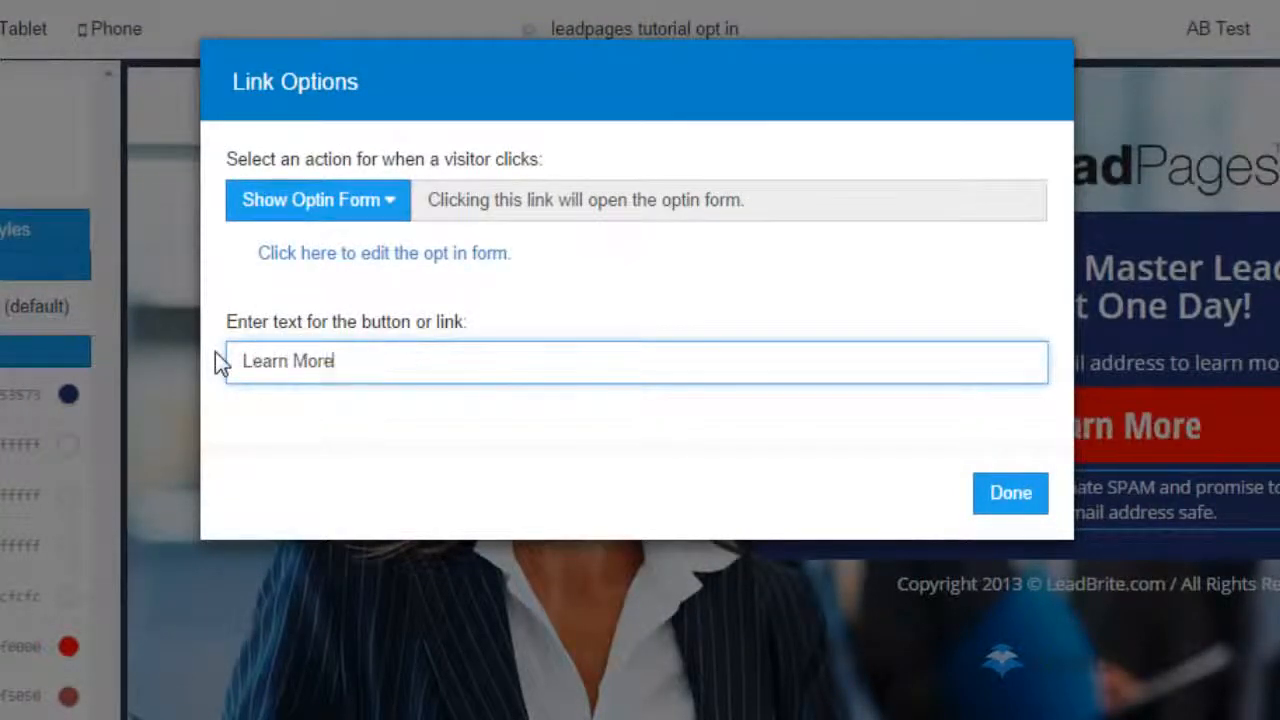
{"action": "type", "text": "!"}
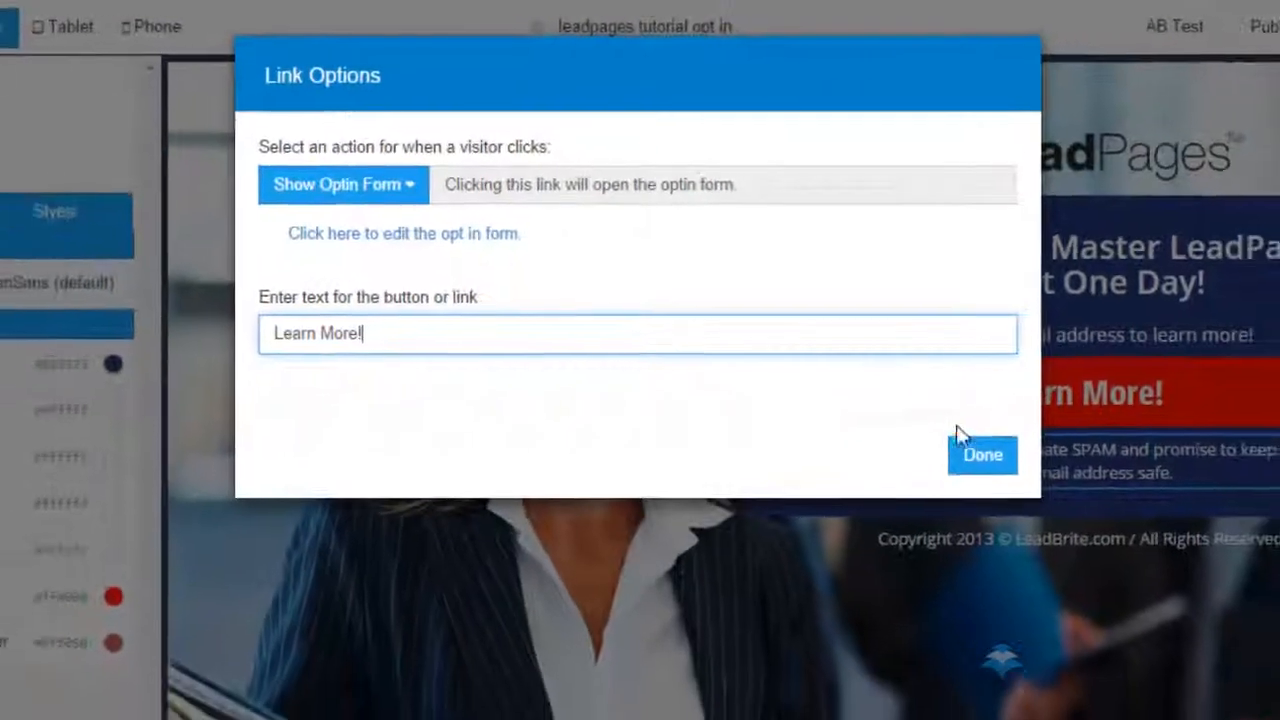
{"action": "left_click", "coordinate": [981, 455]}
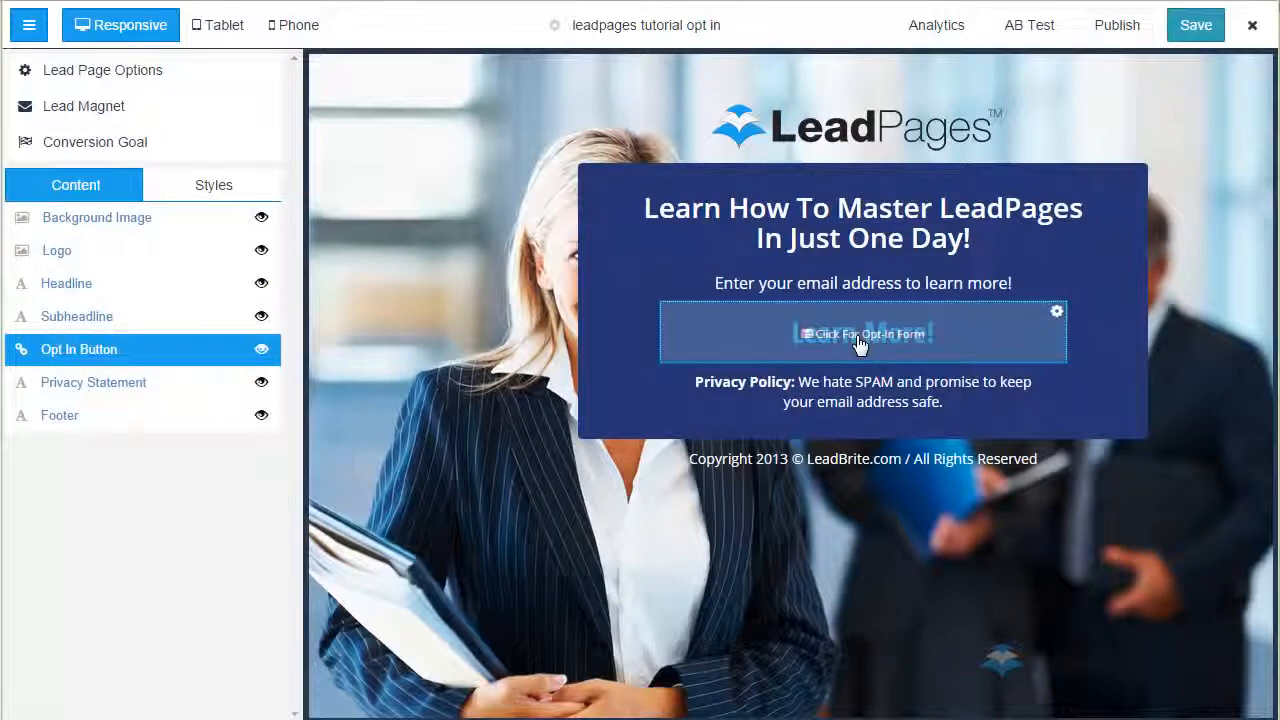
Step: Open the button's opt-in form and integrate it with AWeber using the LeadPages Tutorial list
{"action": "left_click", "coordinate": [860, 343]}
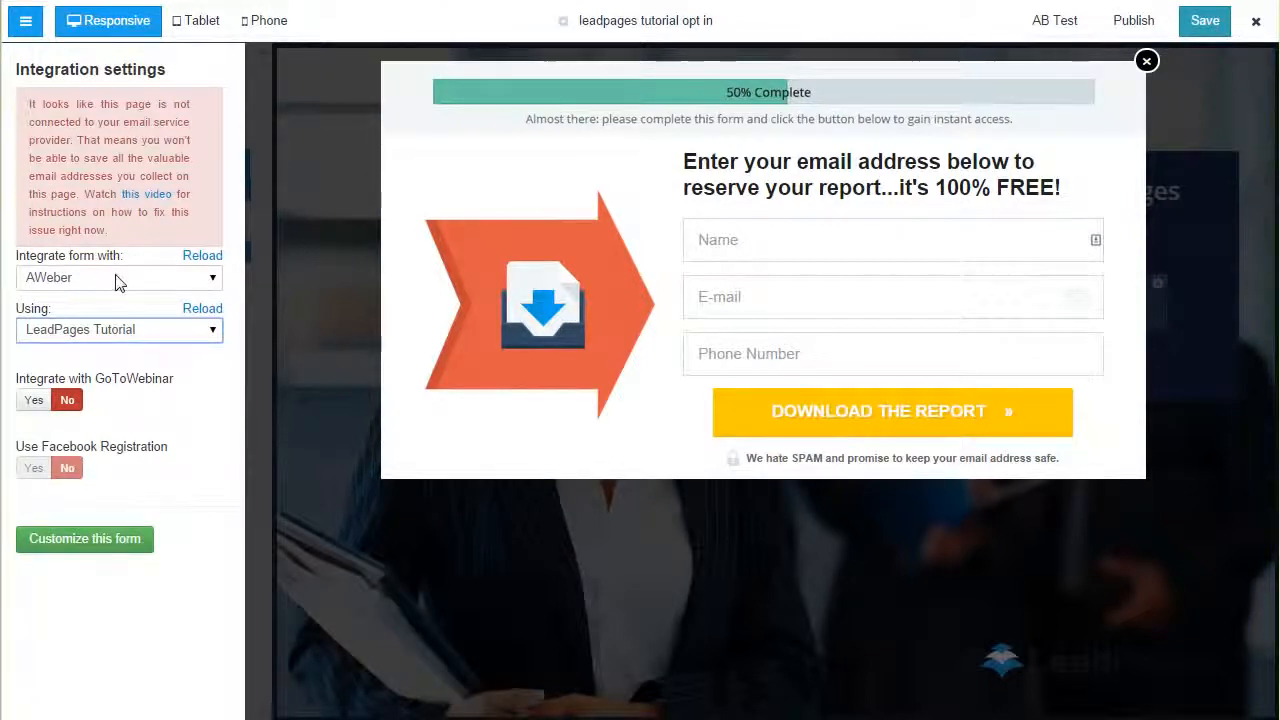
{"action": "left_click", "coordinate": [75, 334]}
{"action": "left_click", "coordinate": [90, 488]}
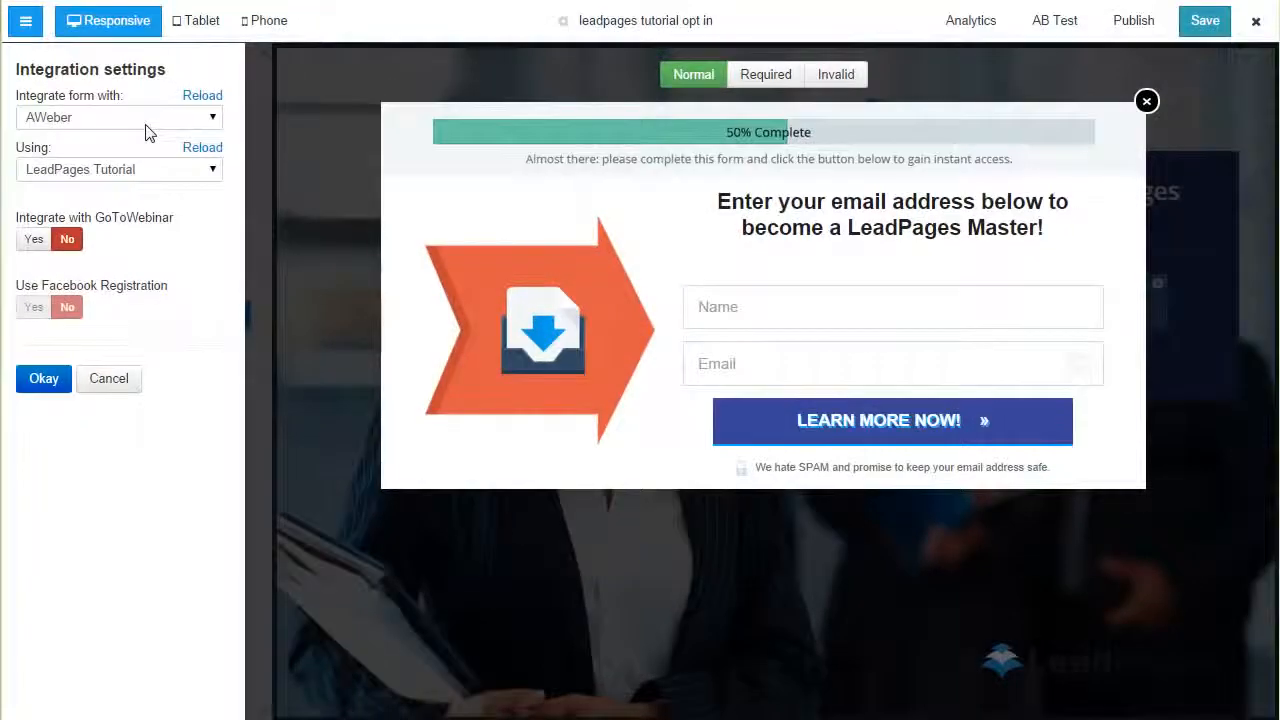
{"action": "left_click", "coordinate": [147, 125]}
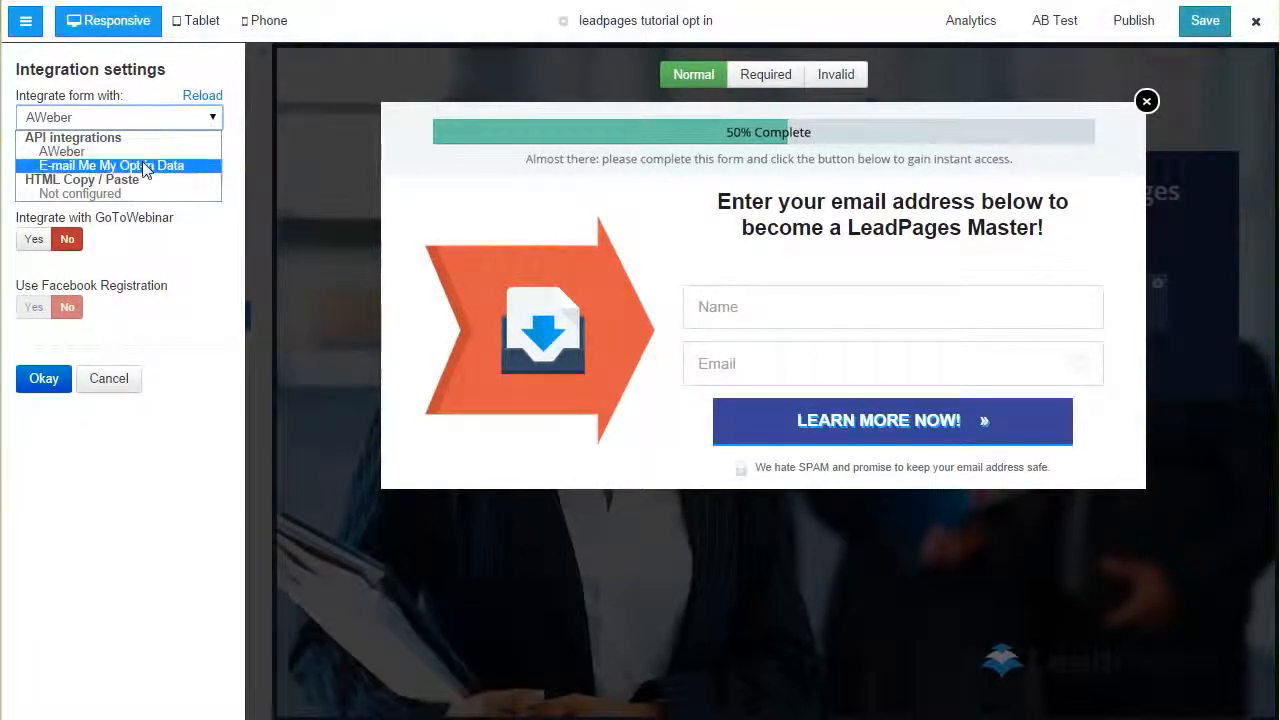
{"action": "left_click", "coordinate": [145, 166]}
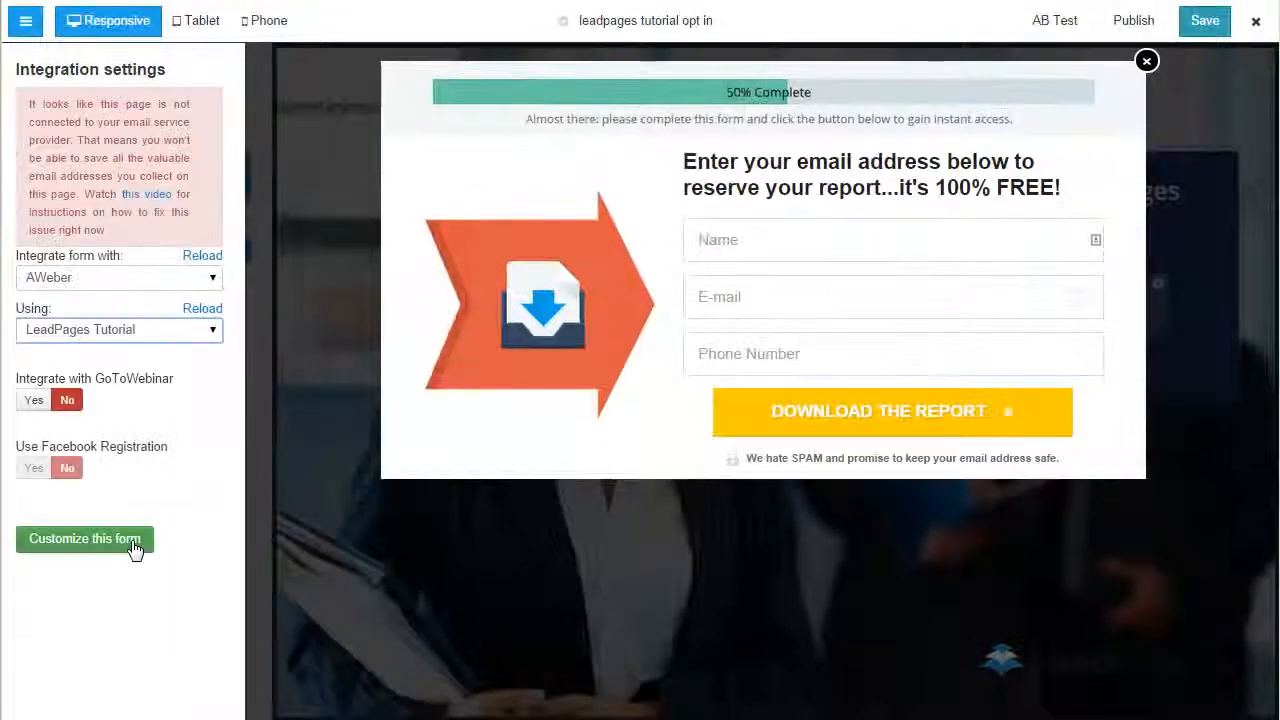
Step: Customise the opt-in form and change its title to "Enter your email address below to become a LeadPages Master!"
{"action": "left_click", "coordinate": [132, 546]}
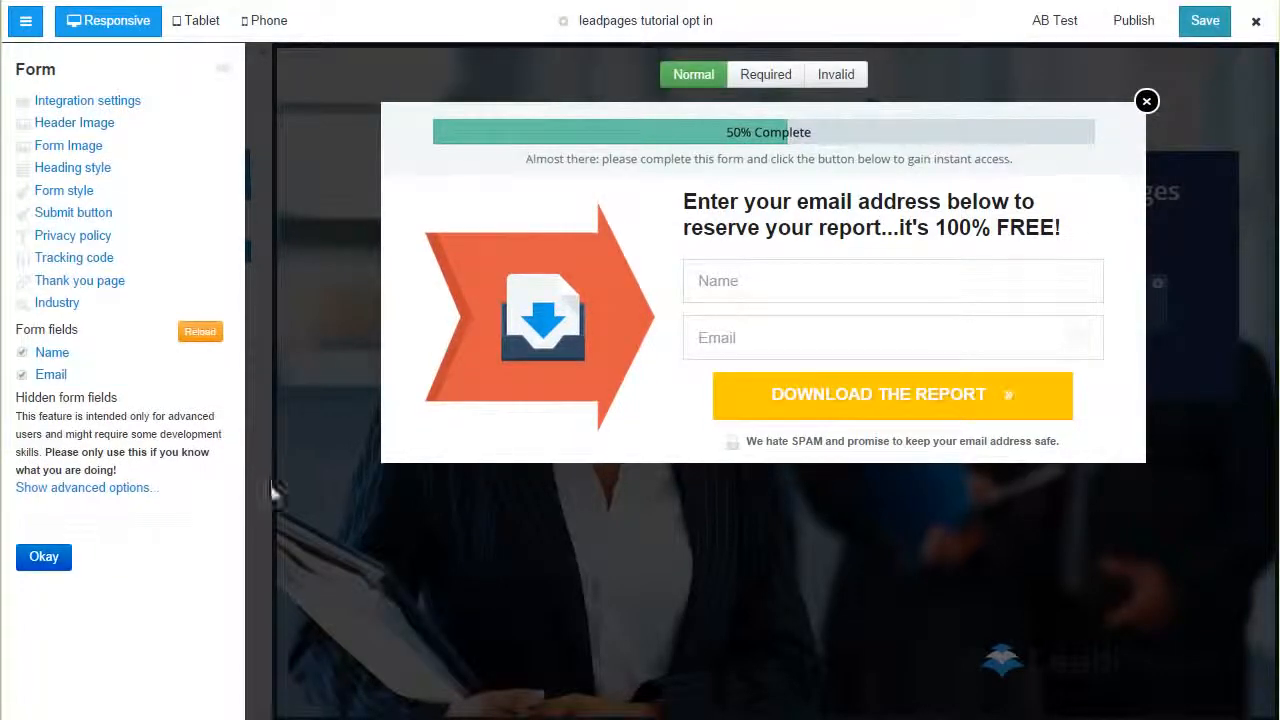
{"action": "left_click", "coordinate": [1003, 240]}
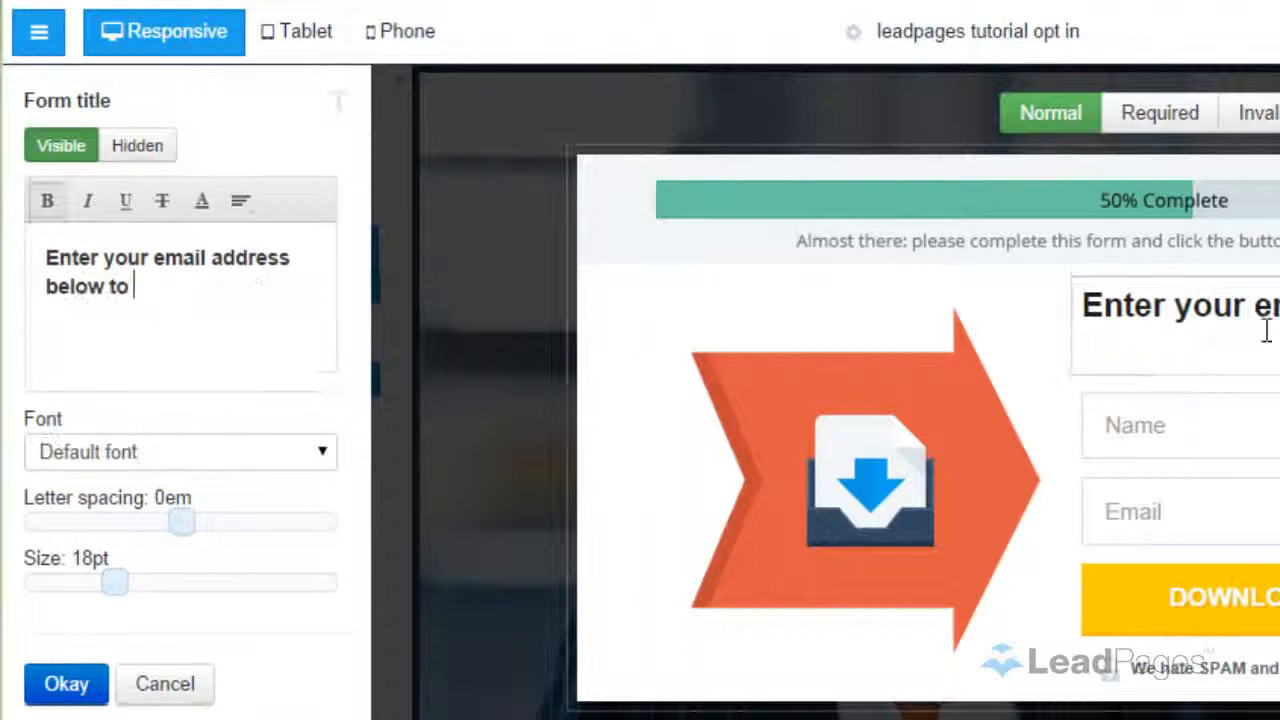
{"action": "type", "text": "become a "}
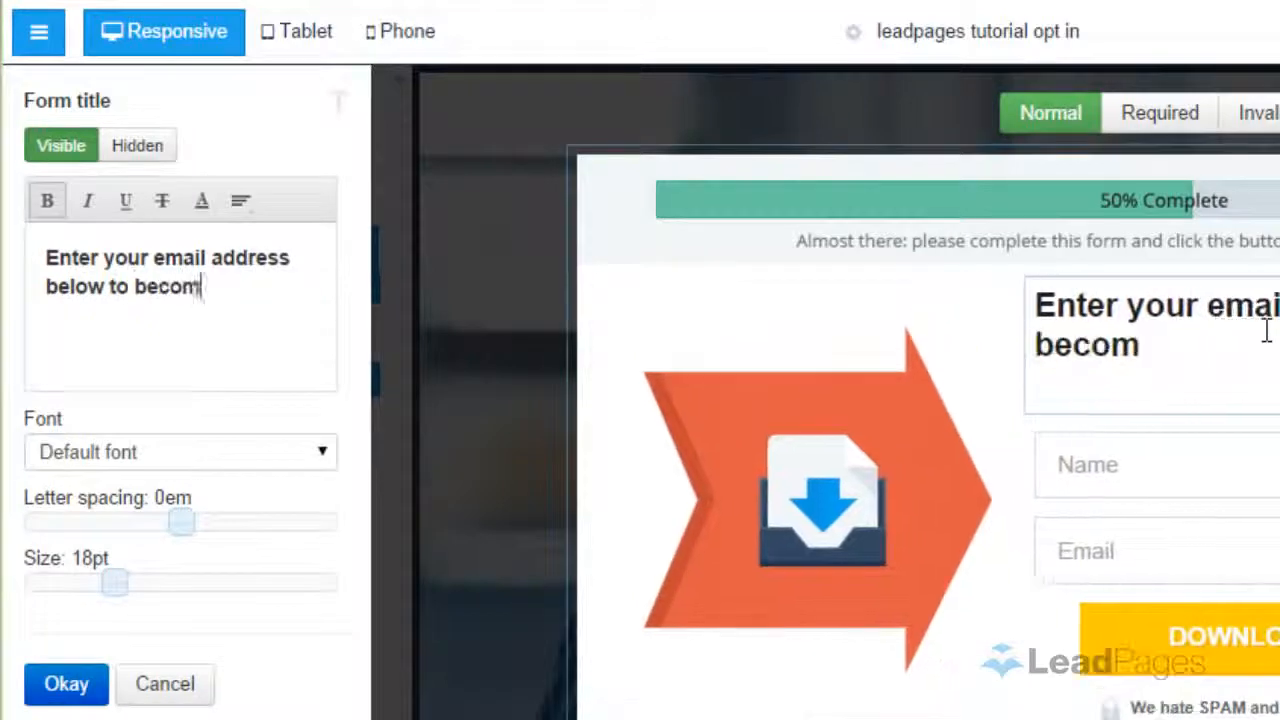
{"action": "type", "text": "LeadPages Master!"}
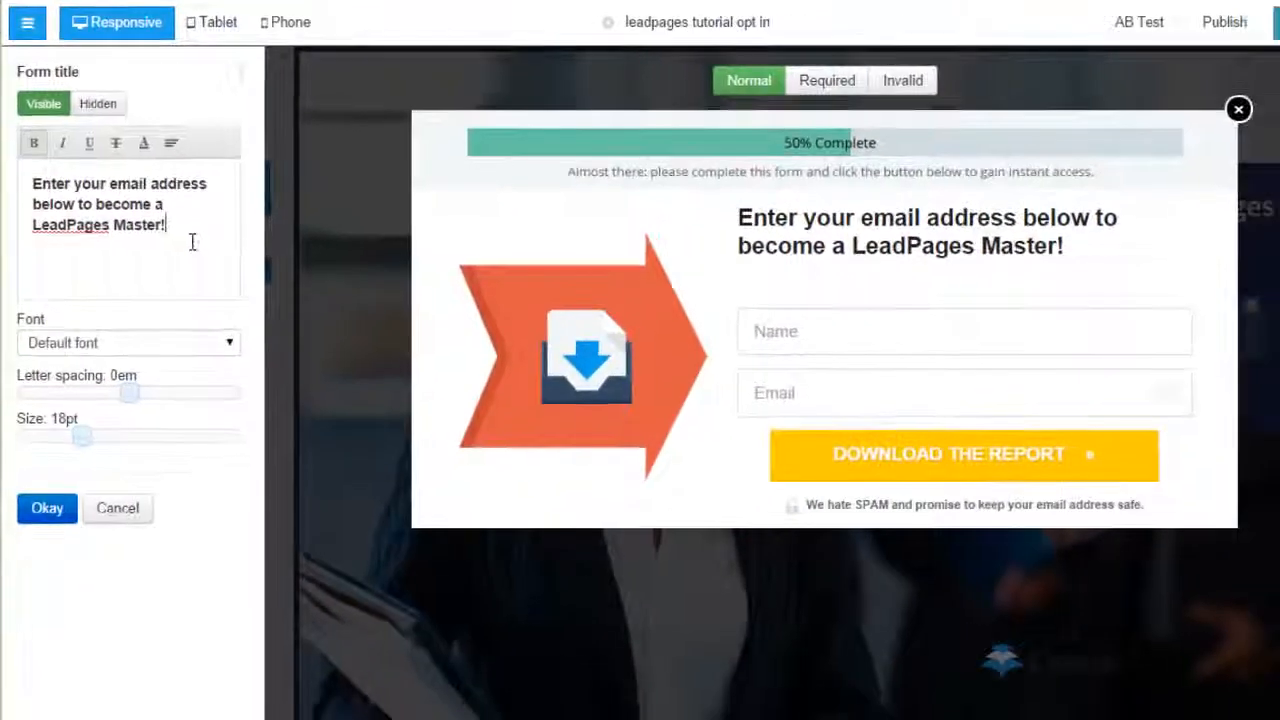
Step: Centre the form title's text and apply the title settings
{"action": "left_click_drag", "start_coordinate": [272, 324], "coordinate": [42, 203]}
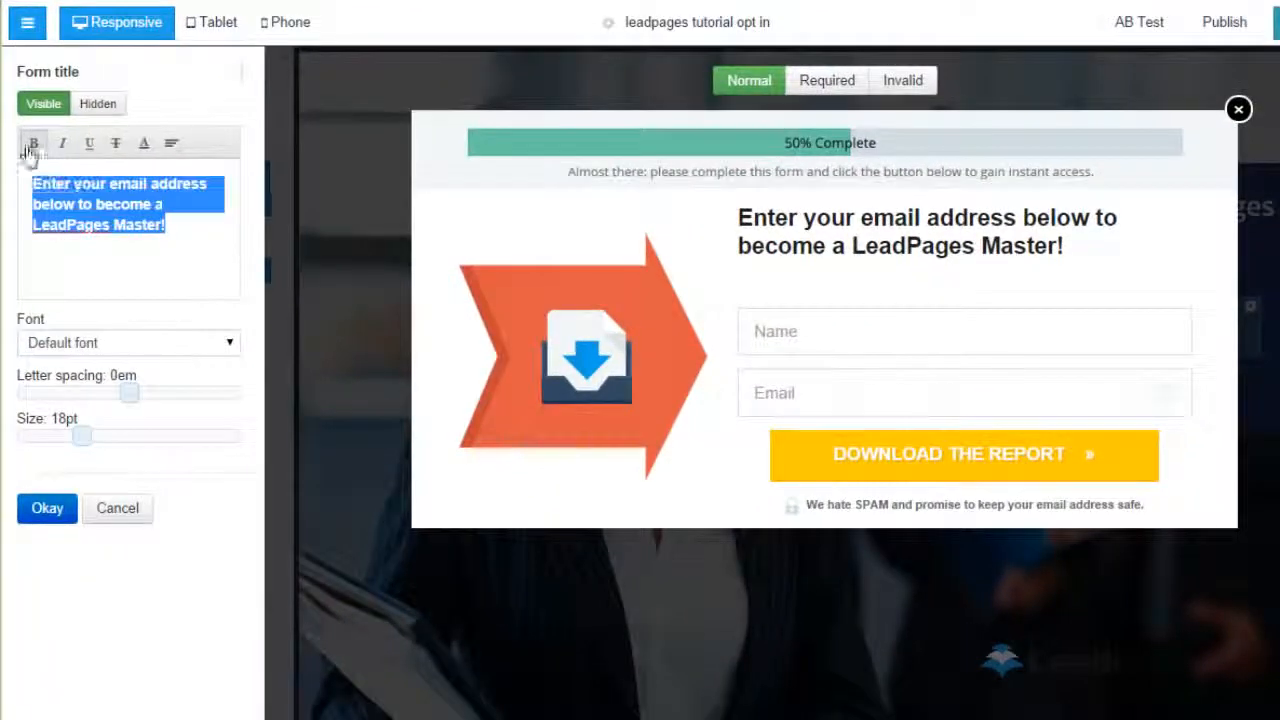
{"action": "left_click", "coordinate": [171, 145]}
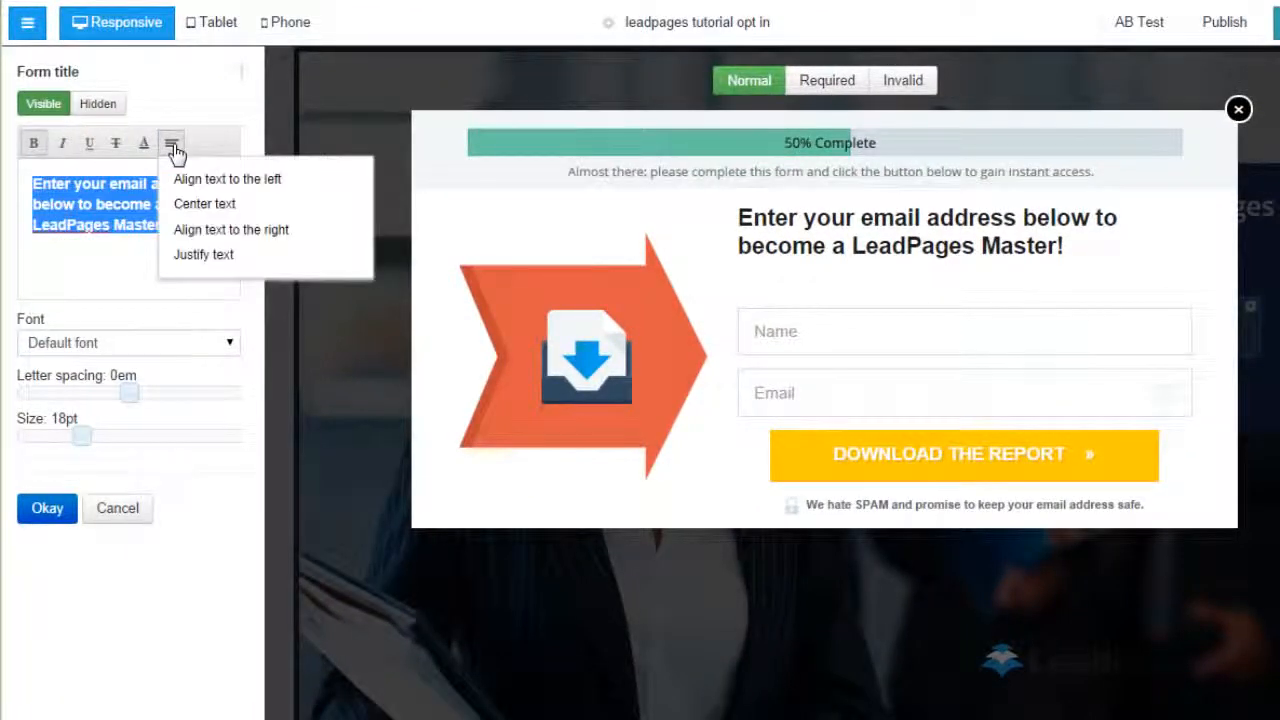
{"action": "left_click", "coordinate": [205, 204]}
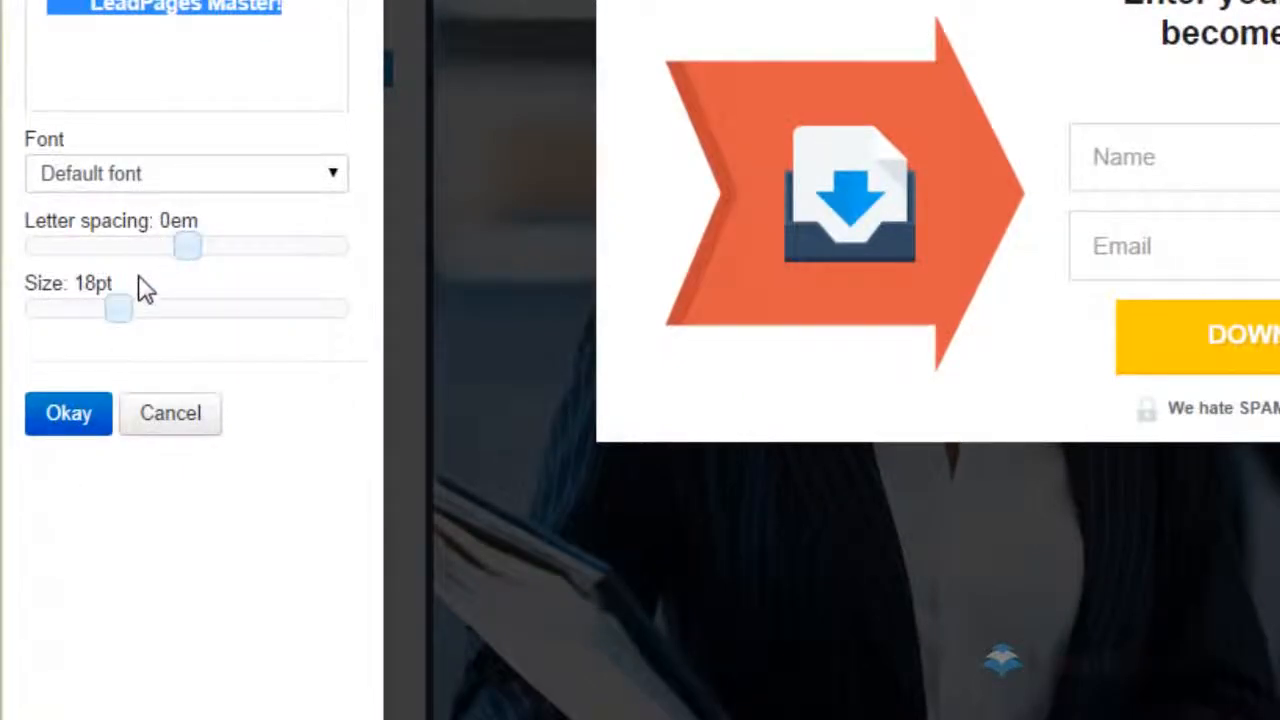
{"action": "left_click", "coordinate": [101, 413]}
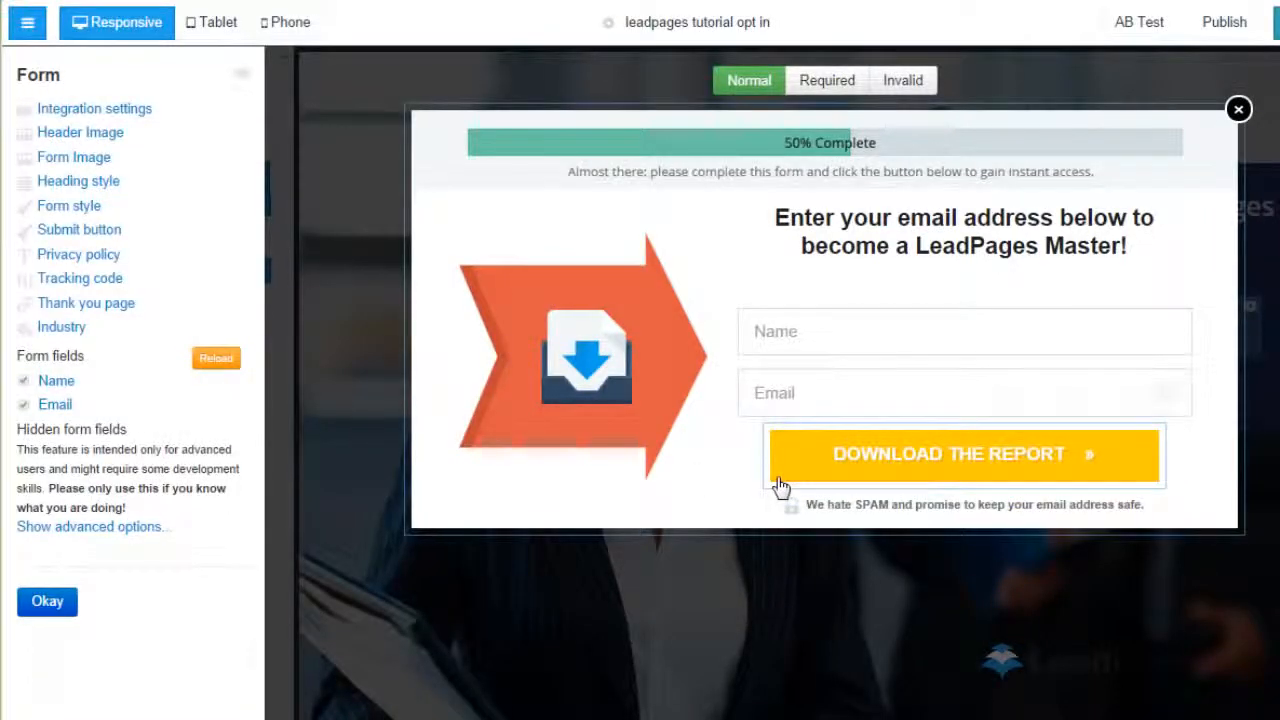
Step: Change the form's submit button text to "Learn More Now!"
{"action": "left_click", "coordinate": [781, 486]}
{"action": "triple_click", "coordinate": [49, 154]}
{"action": "type", "text": "Learn More"}
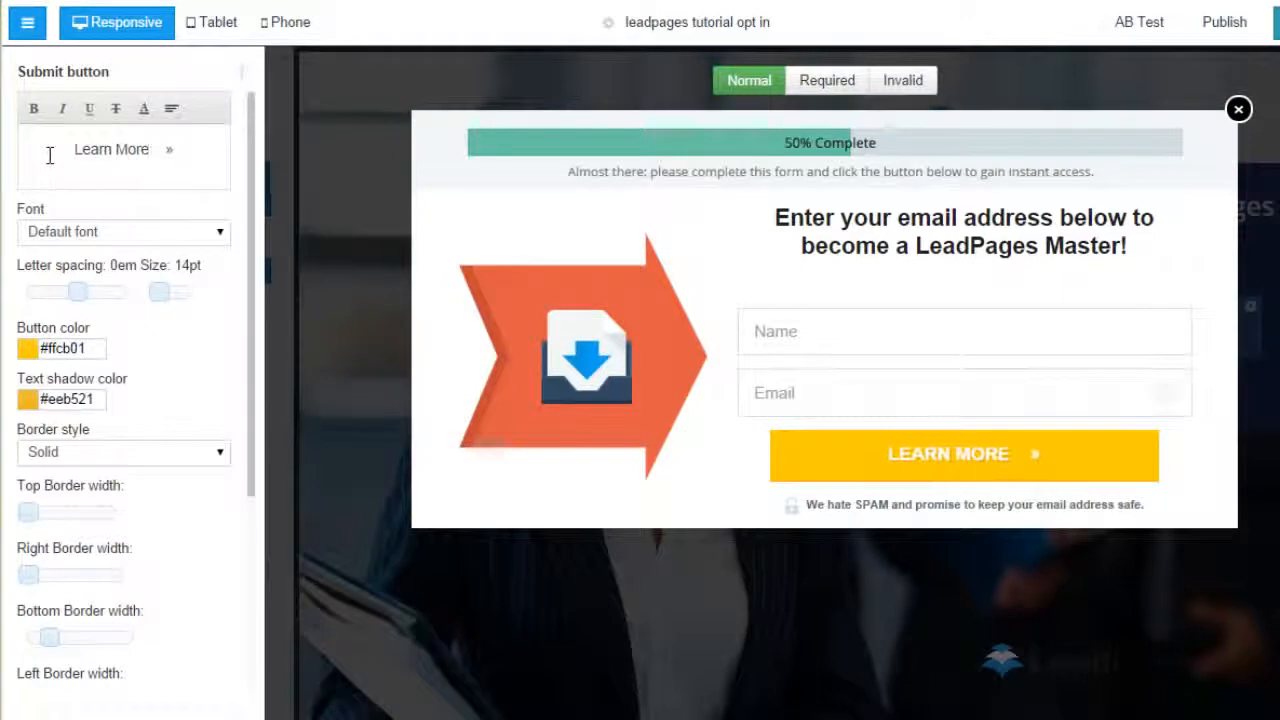
{"action": "type", "text": " Now!"}
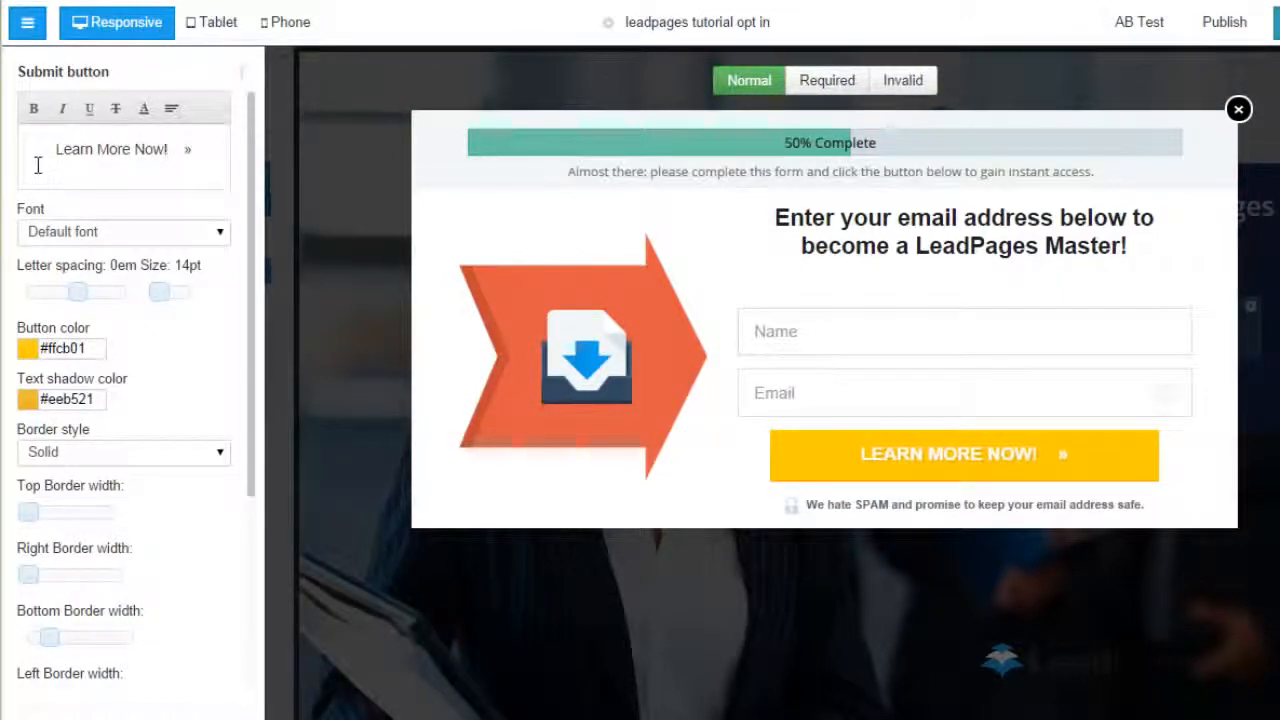
Step: Set the submit button's colour to the dark blue #394496
{"action": "left_click", "coordinate": [28, 348]}
{"action": "left_click_drag", "start_coordinate": [70, 420], "coordinate": [83, 391]}
{"action": "left_click_drag", "start_coordinate": [175, 445], "coordinate": [126, 443]}
{"action": "left_click", "coordinate": [119, 375]}
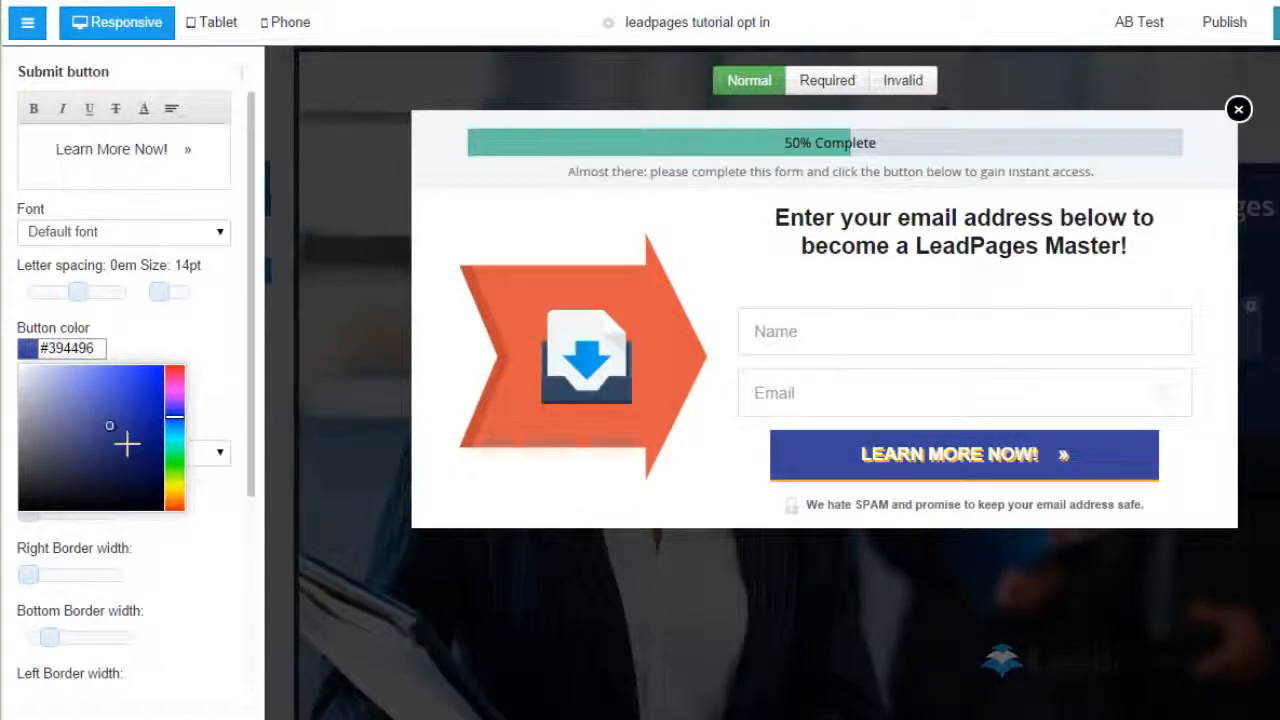
{"action": "left_click", "coordinate": [196, 540]}
Step: Set the submit button's text shadow colour to the light blue #22a8f0
{"action": "left_click", "coordinate": [28, 399]}
{"action": "left_click", "coordinate": [176, 483]}
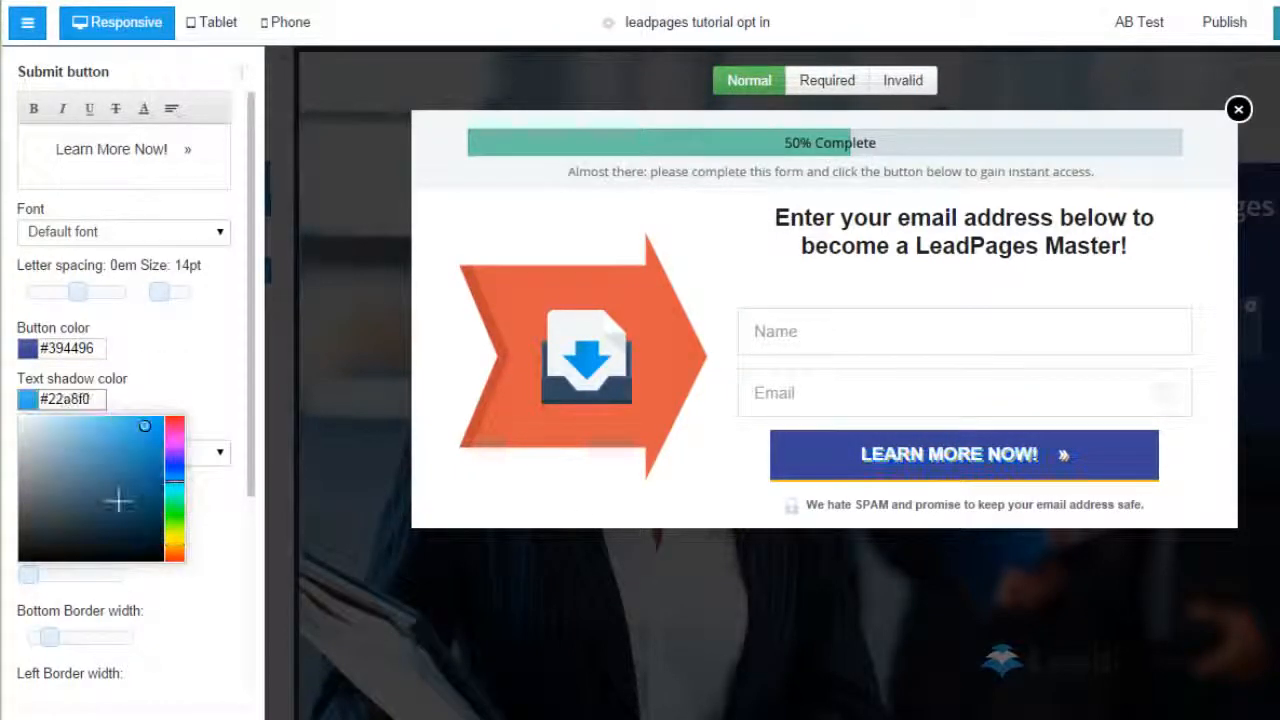
{"action": "left_click", "coordinate": [142, 364]}
Step: Set the submit button's border colour to bright blue and apply the button settings
{"action": "scroll", "coordinate": [125, 475], "scroll_direction": "down", "scroll_amount": 2}
{"action": "left_click", "coordinate": [30, 577]}
{"action": "left_click", "coordinate": [176, 657]}
{"action": "left_click", "coordinate": [214, 672]}
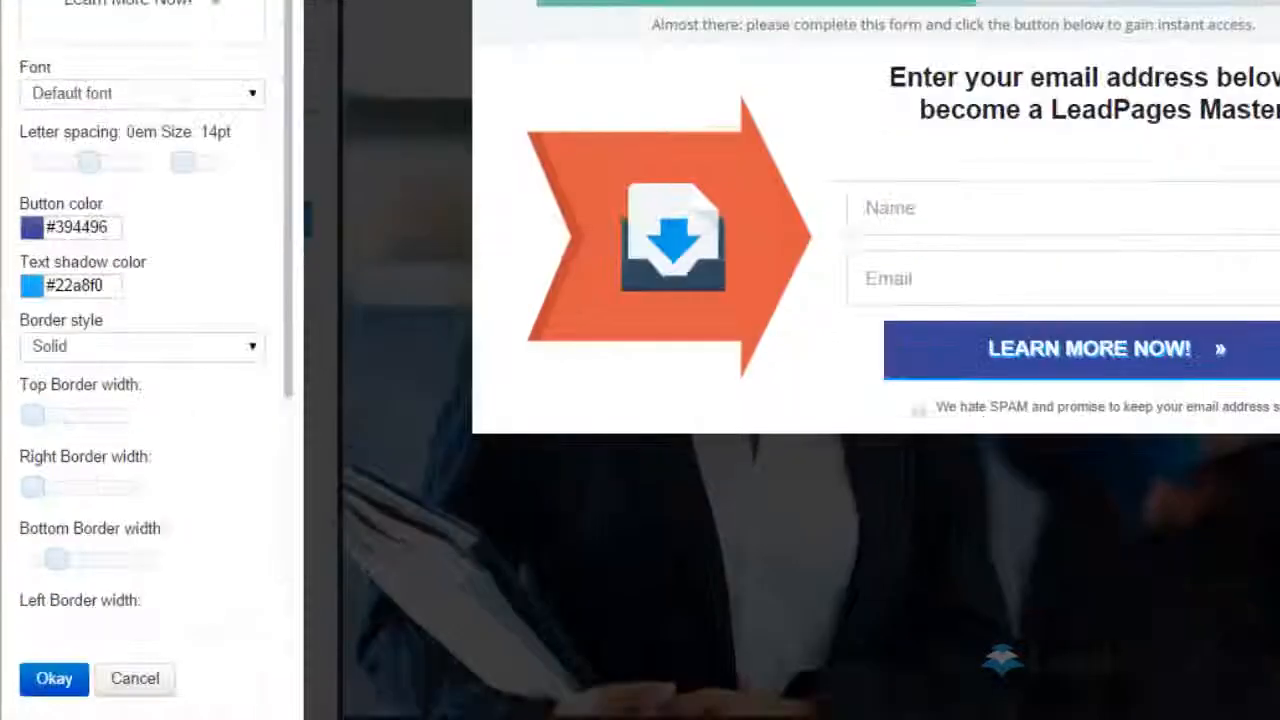
{"action": "left_click", "coordinate": [66, 688]}
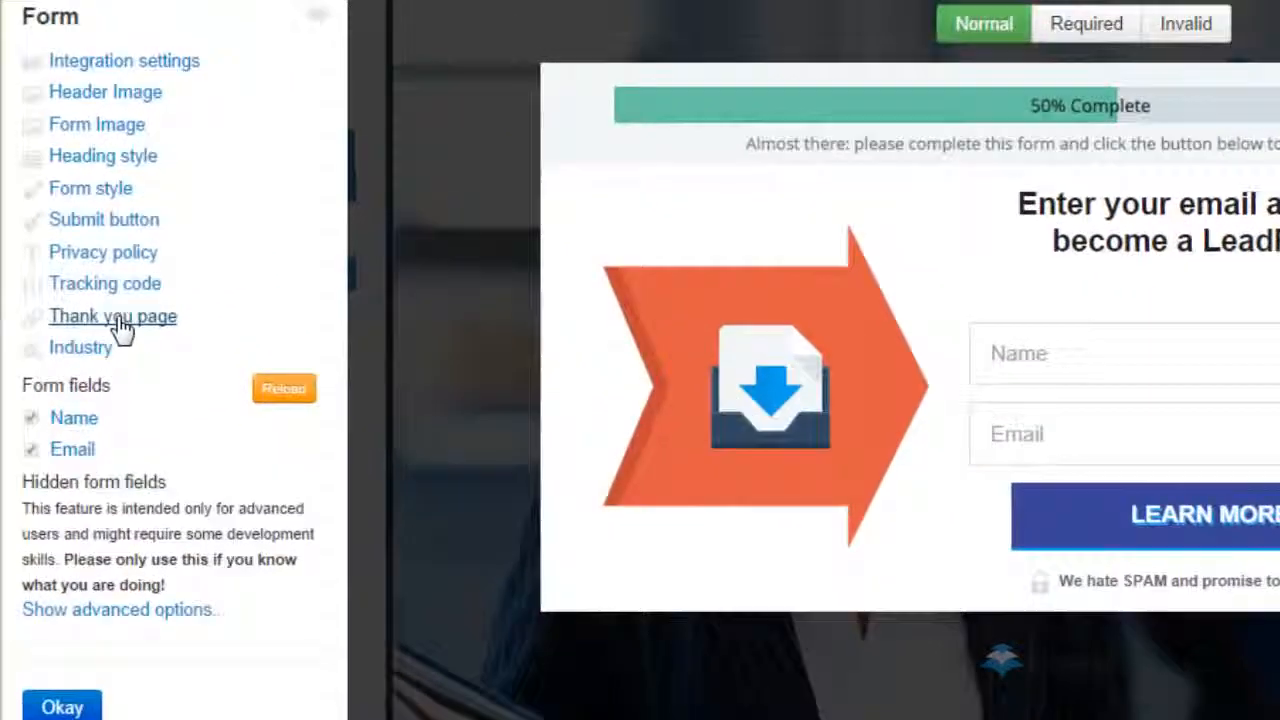
Step: Set the form's thank you page to the URL ending in stutorials.leadpages.net/thank-you/ and finish the form customisation
{"action": "left_click", "coordinate": [105, 175]}
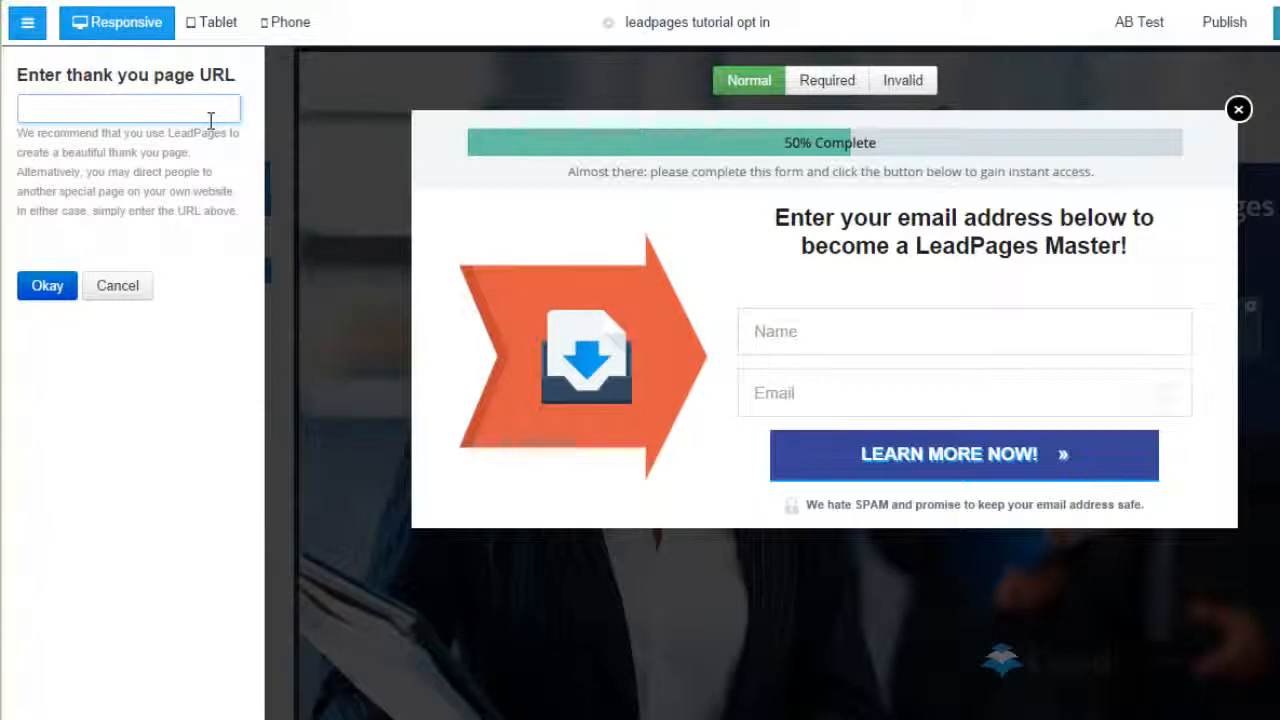
{"action": "type", "text": "stutorials.leadpages.net/thank-you/"}
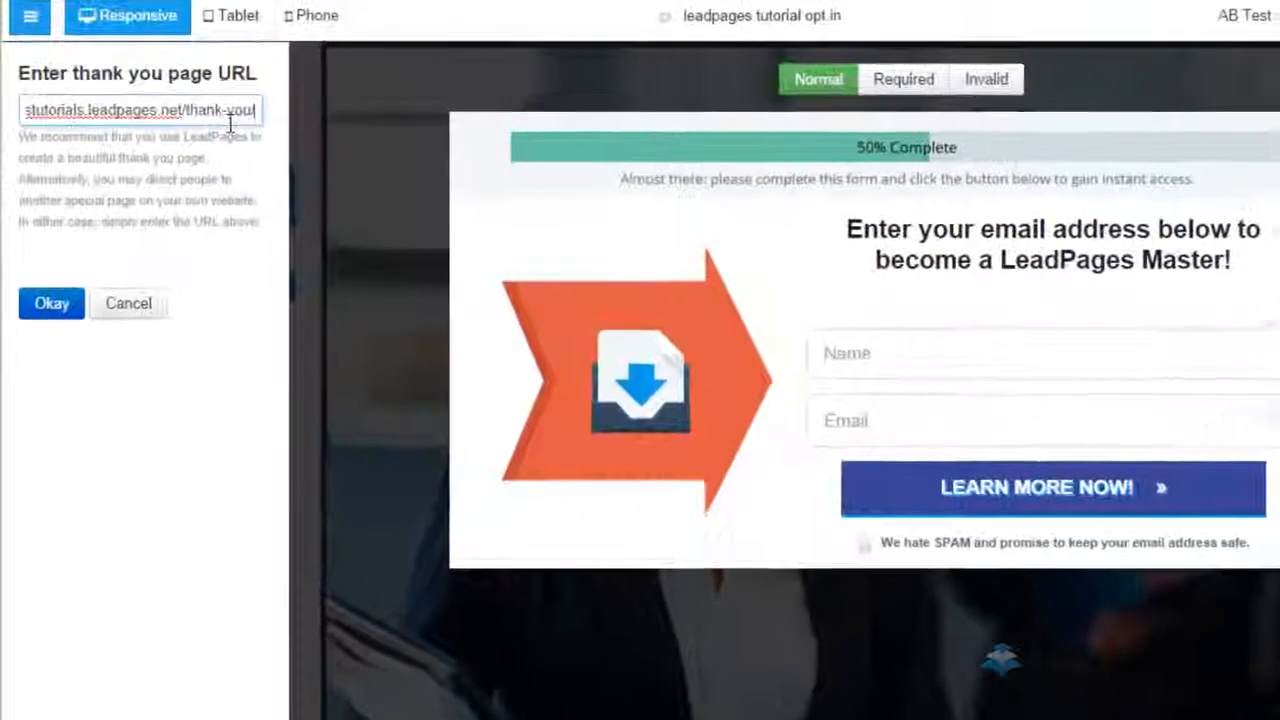
{"action": "left_click", "coordinate": [60, 320]}
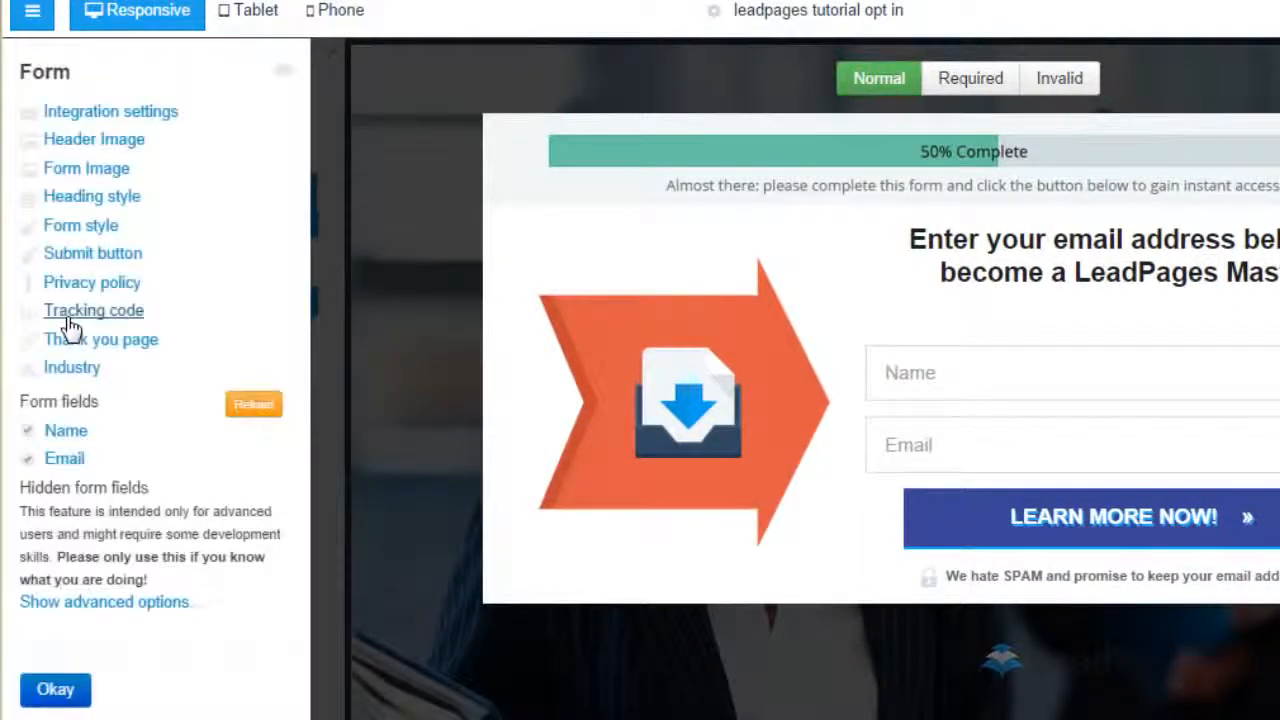
{"action": "left_click", "coordinate": [84, 694]}
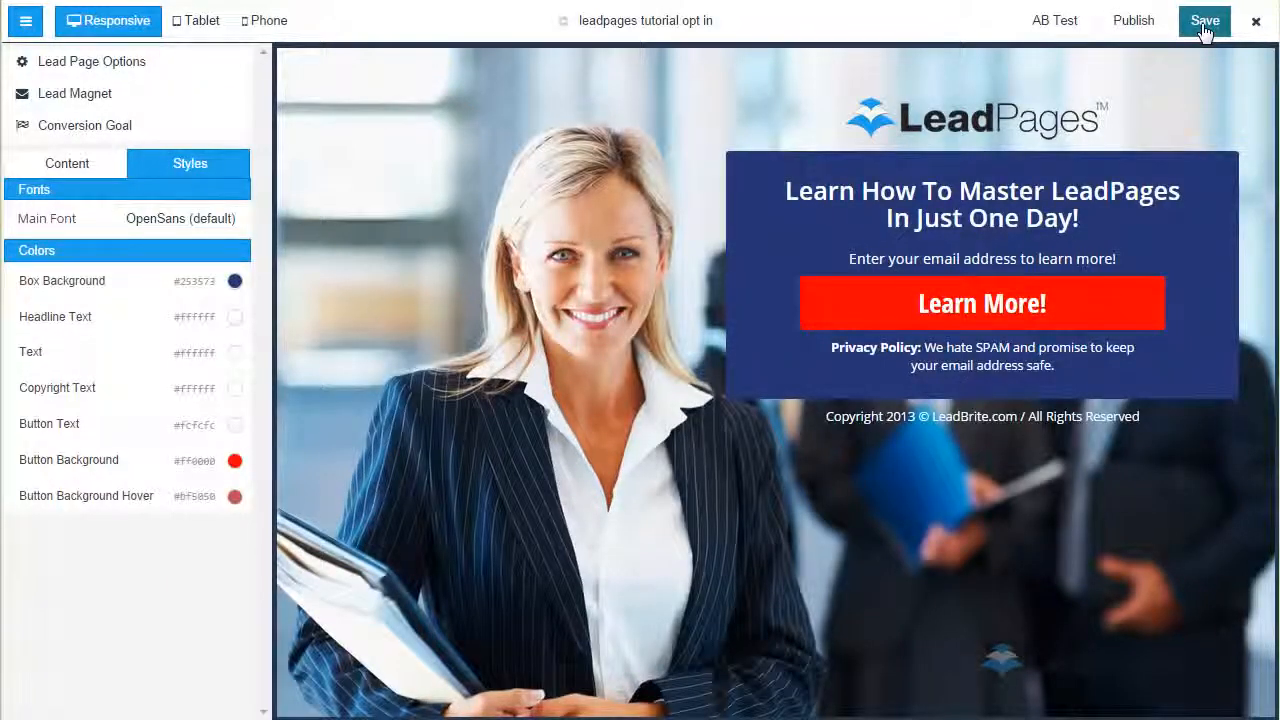
Step: Save the squeeze page and preview it in the tablet and phone layouts
{"action": "left_click", "coordinate": [1205, 22]}
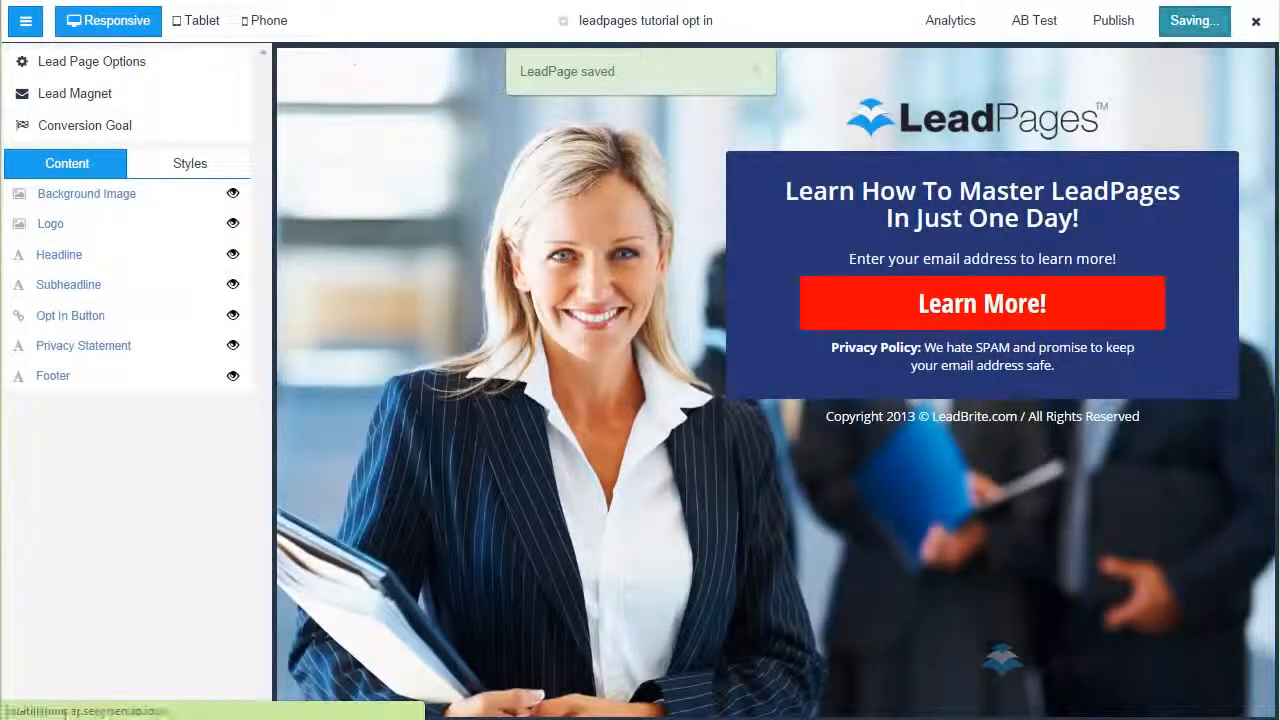
{"action": "left_click", "coordinate": [180, 22]}
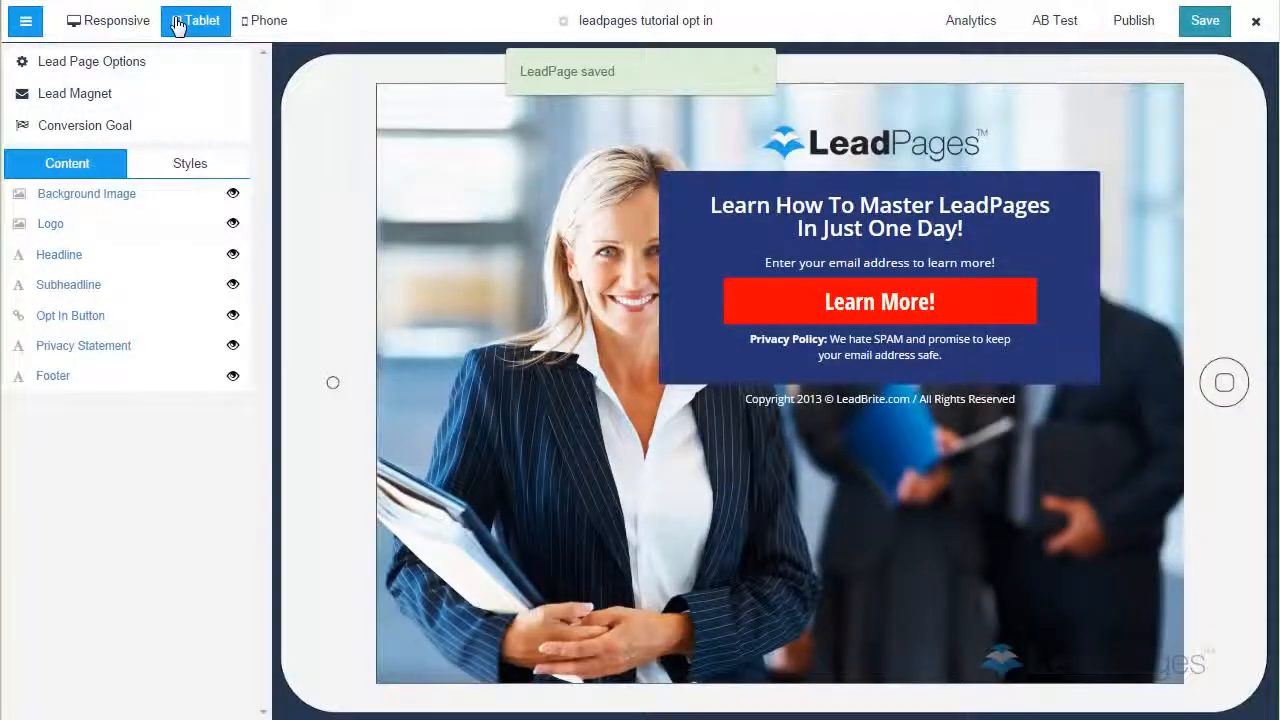
{"action": "left_click", "coordinate": [250, 28]}
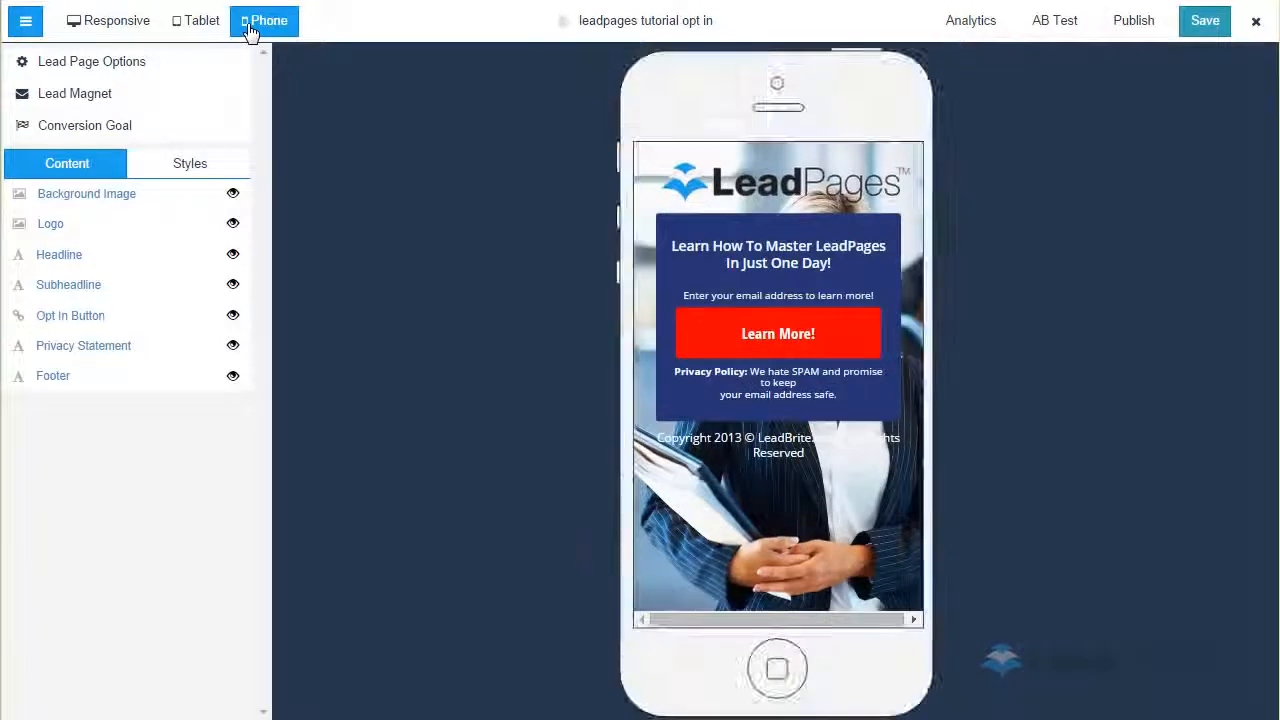